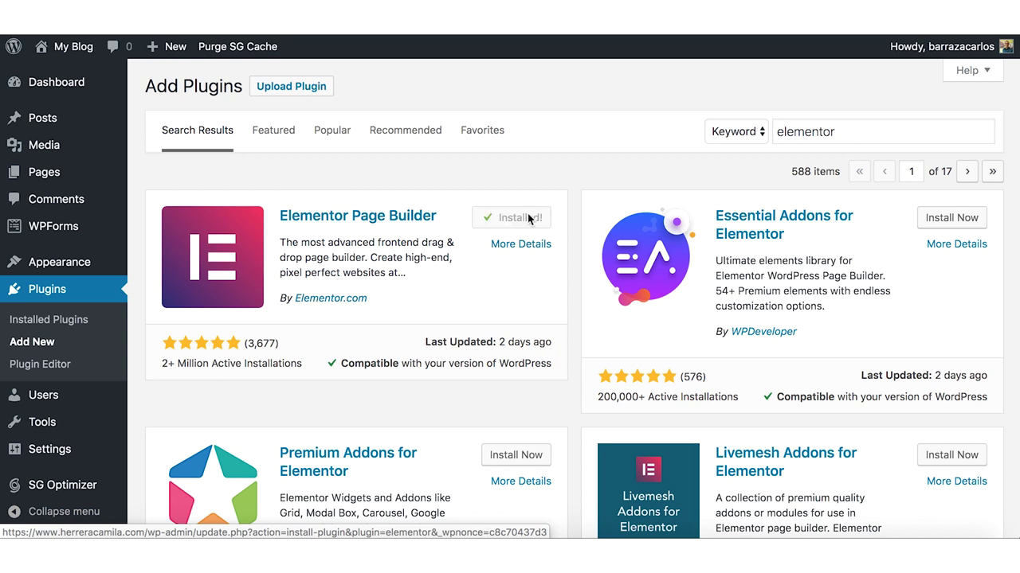
- Activate the Elementor Page Builder plugin and start creating a first page from its Getting Started screen
left_click(528, 221)
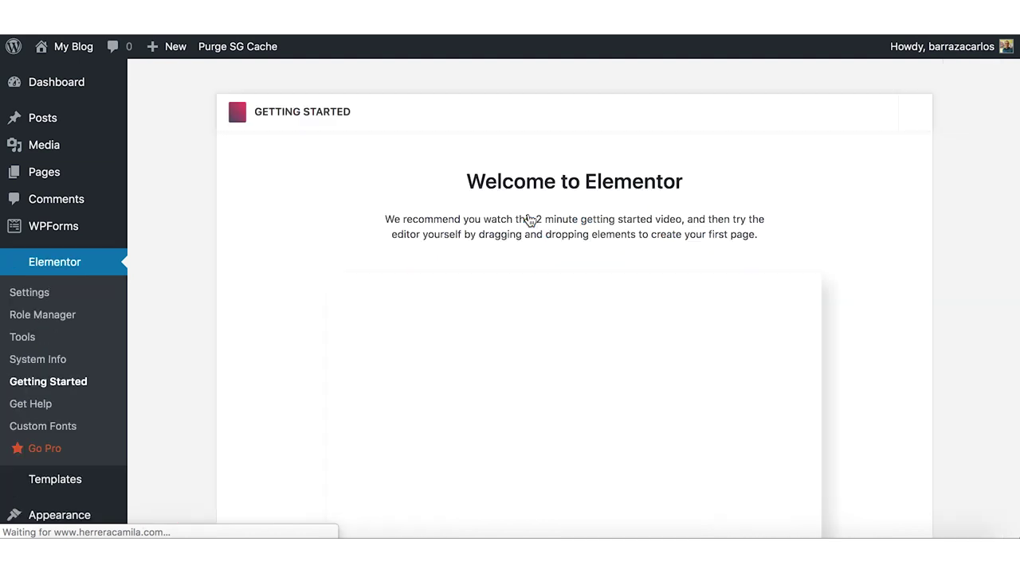
scroll(528, 221, "down", 5)
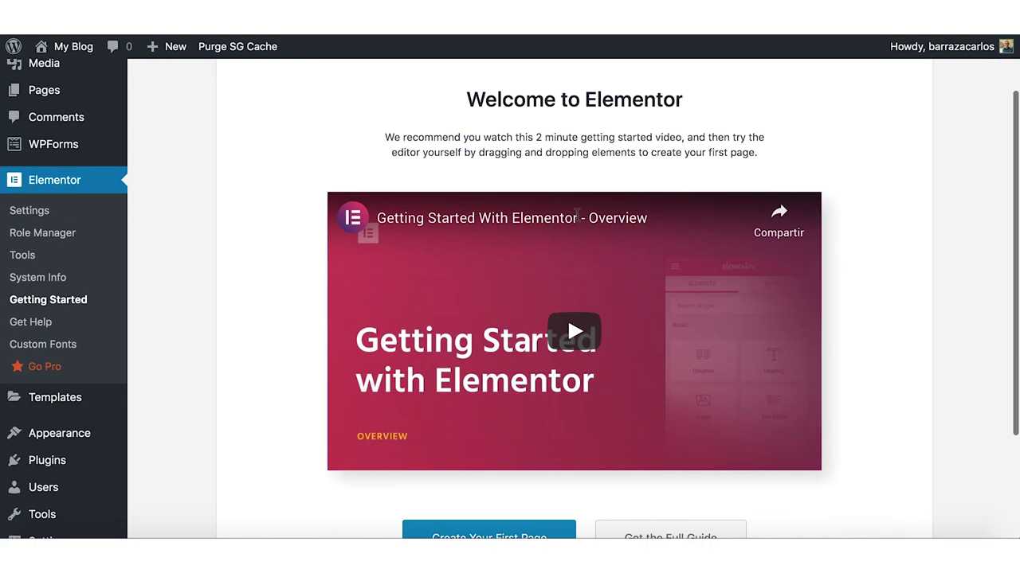
scroll(585, 391, "down", 1)
left_click(538, 393)
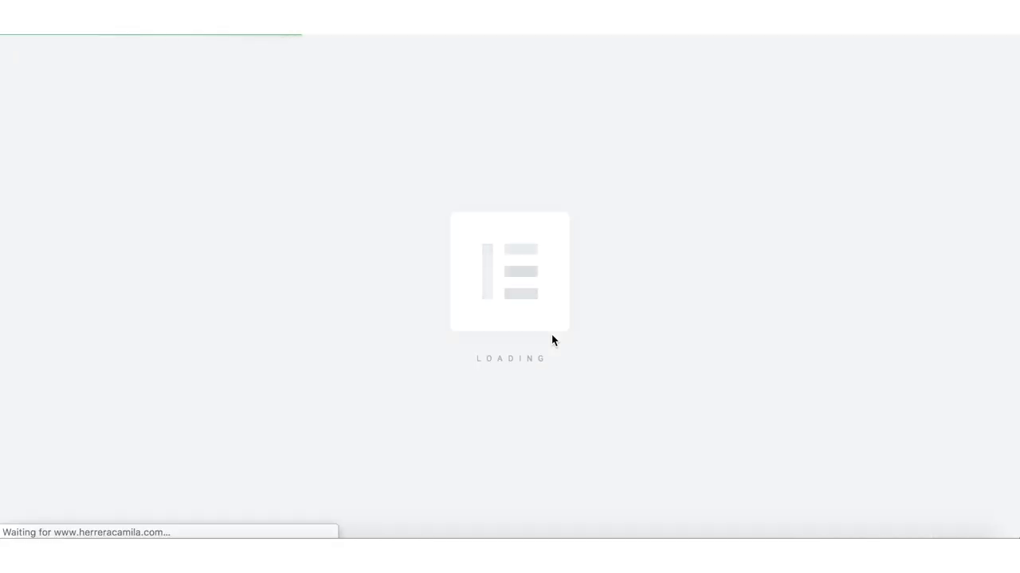
- Look over the empty draft page in Elementor, and exit the editor to the WordPress dashboard
scroll(479, 372, "down", 2)
scroll(479, 373, "up", 2)
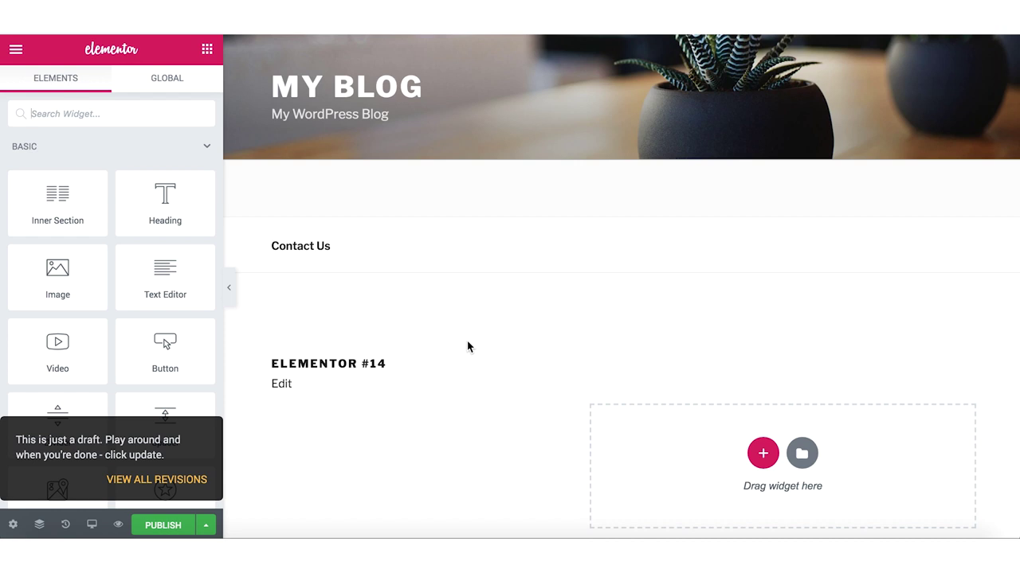
scroll(468, 347, "down", 2)
scroll(467, 347, "up", 2)
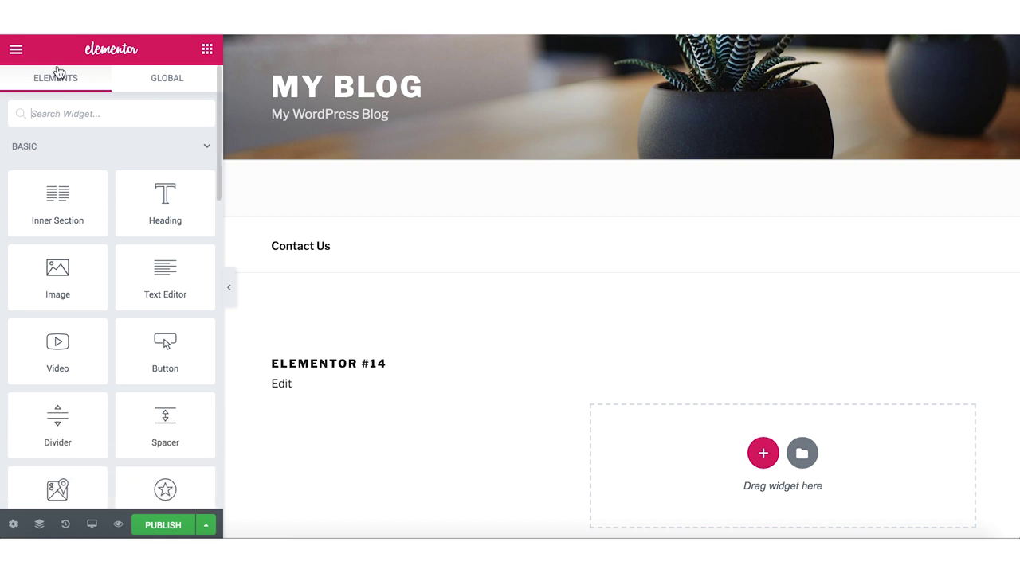
left_click(16, 49)
left_click(138, 473)
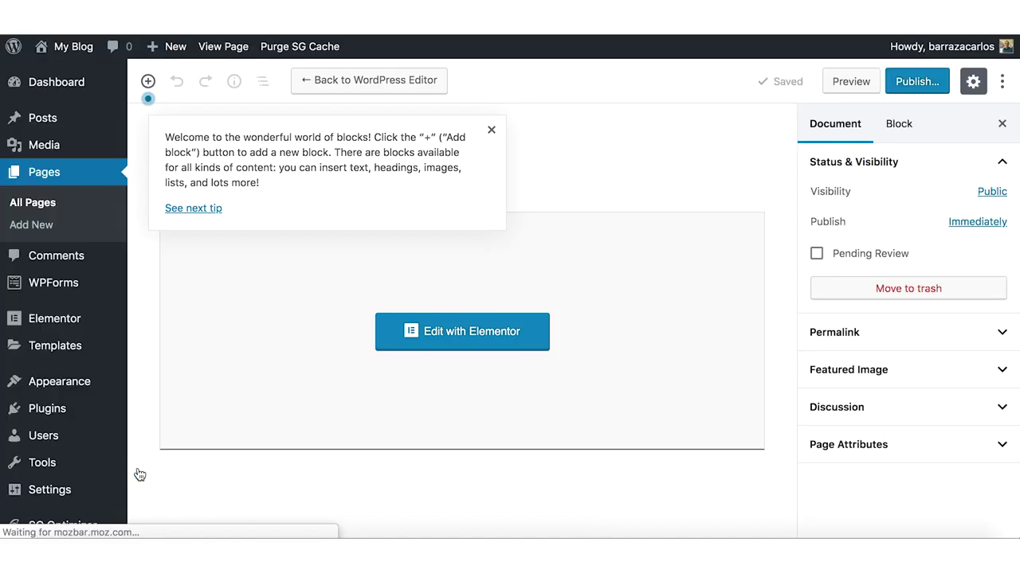
- Search for new plugins with the keyword "envato elements", and install and activate Envato Elements – Photos & Elementor Templates
mouse_move(78, 414)
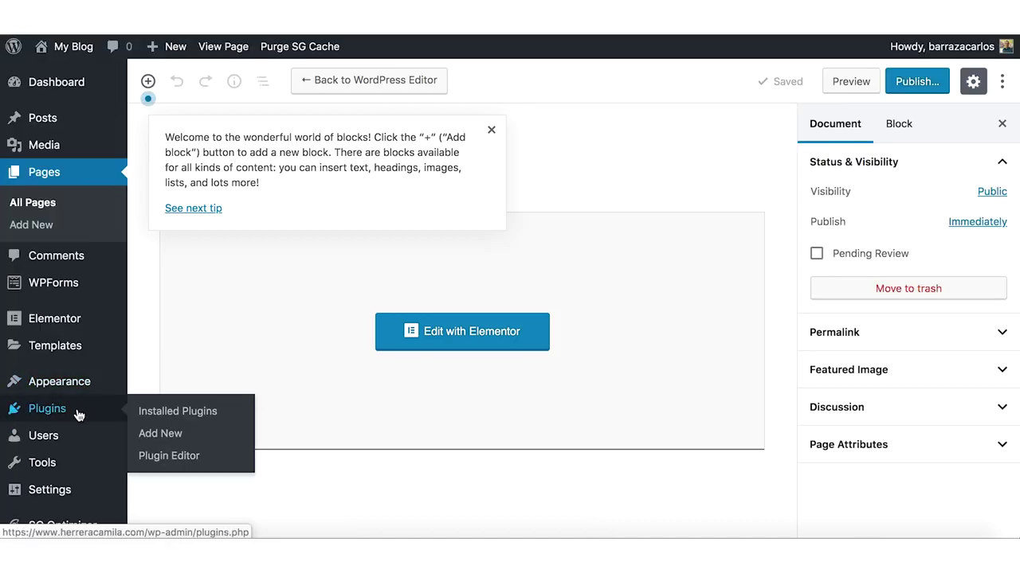
left_click(162, 438)
left_click(857, 132)
type("envato elements")
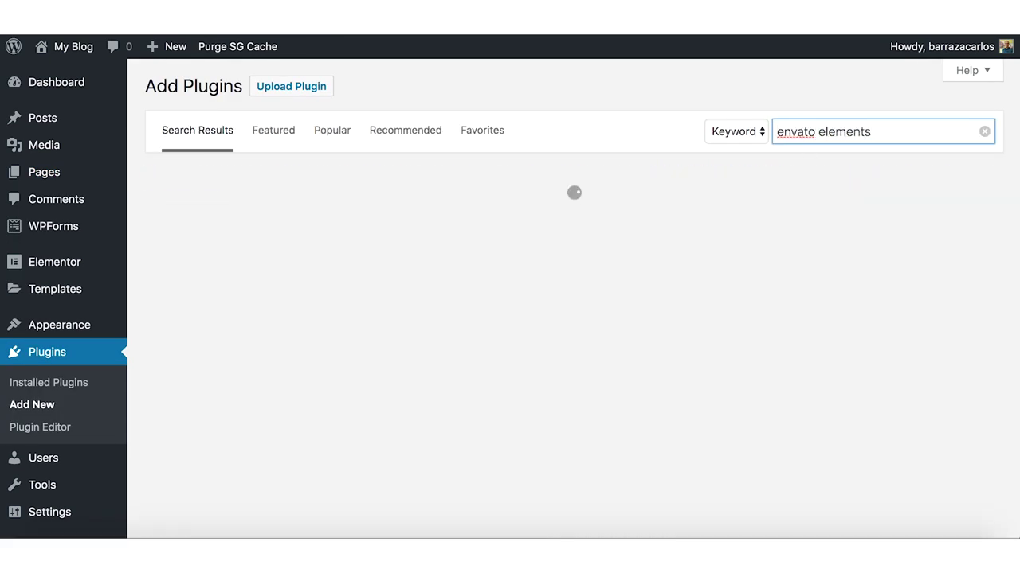
left_click(494, 220)
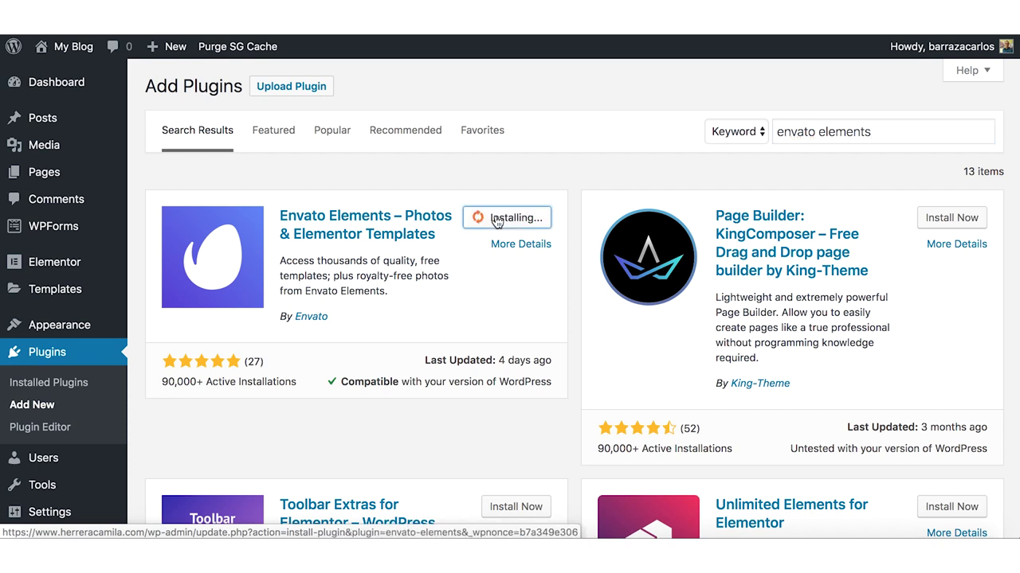
left_click(519, 224)
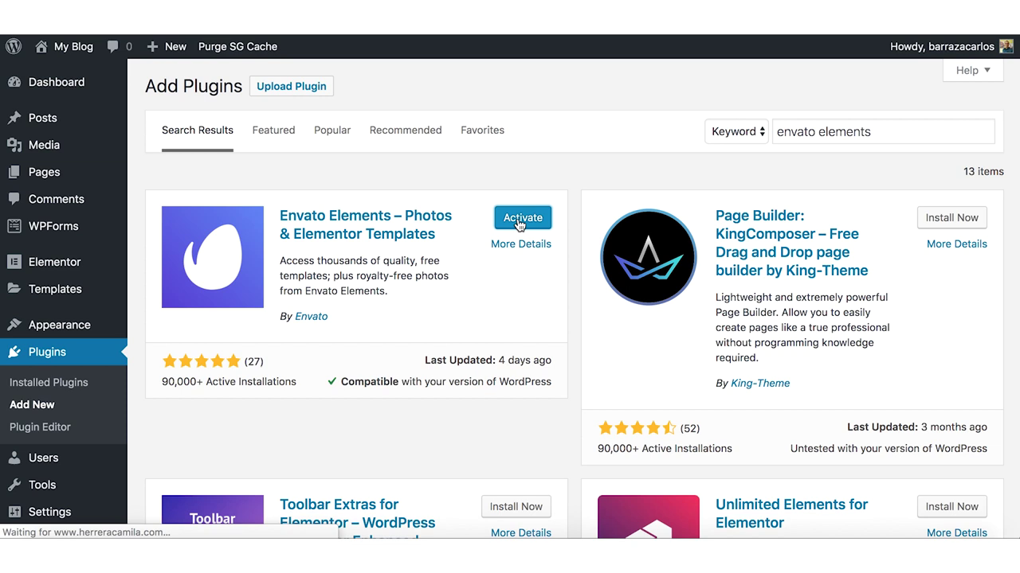
- Open the Envato Elements plugin, accept its terms, opt in to promo emails and continue
scroll(239, 270, "down", 1)
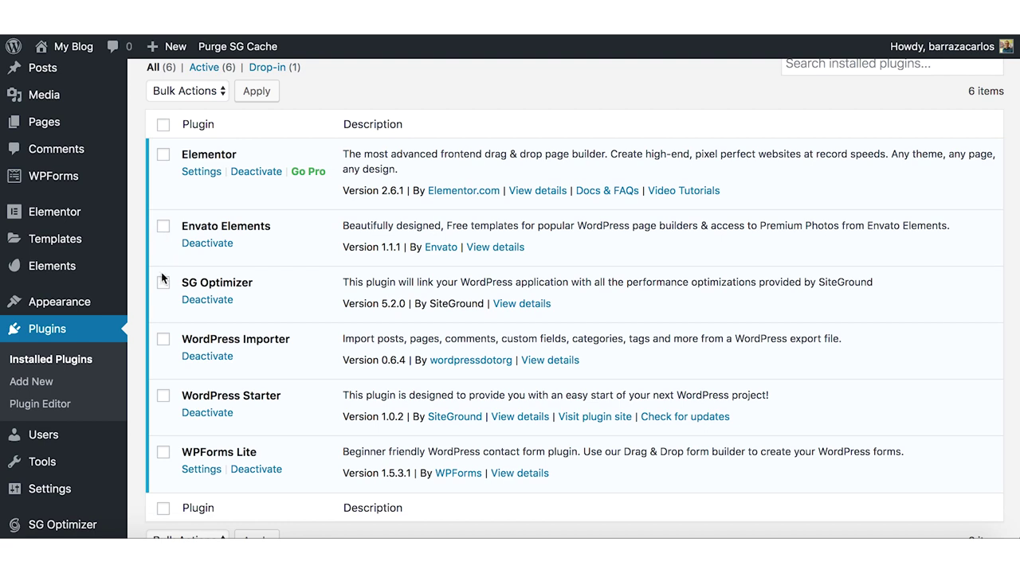
left_click(53, 267)
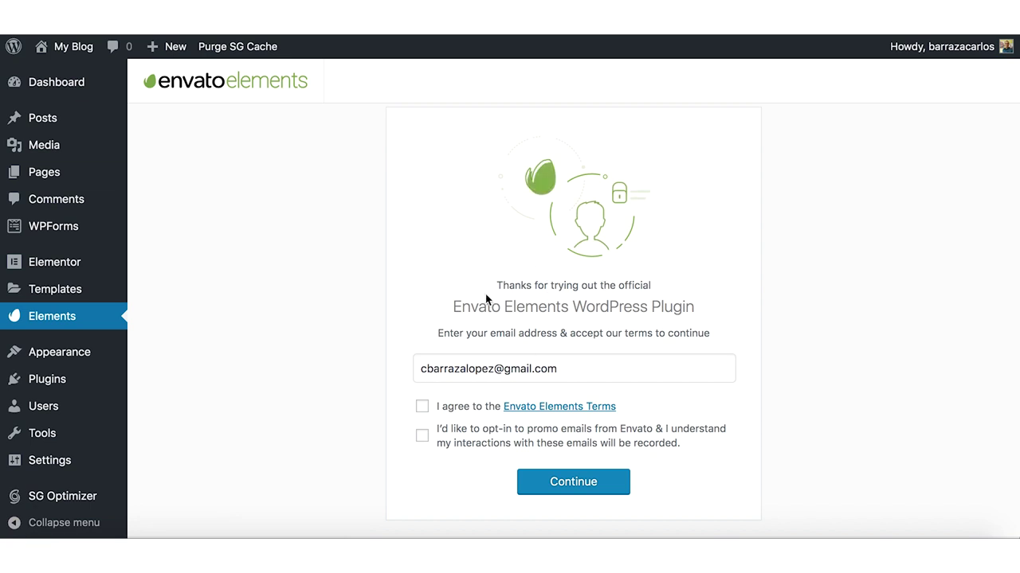
scroll(443, 363, "down", 1)
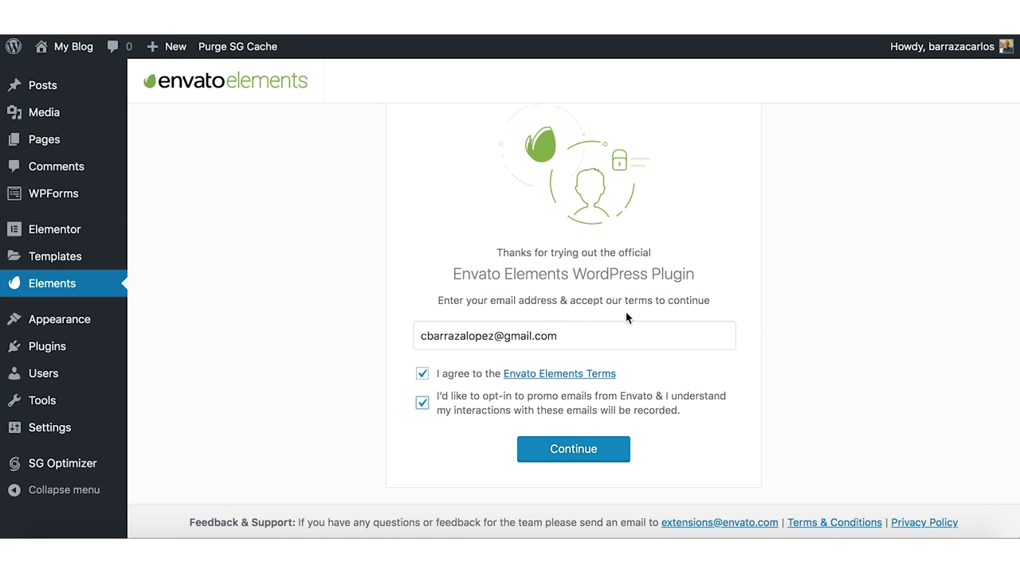
left_click(582, 447)
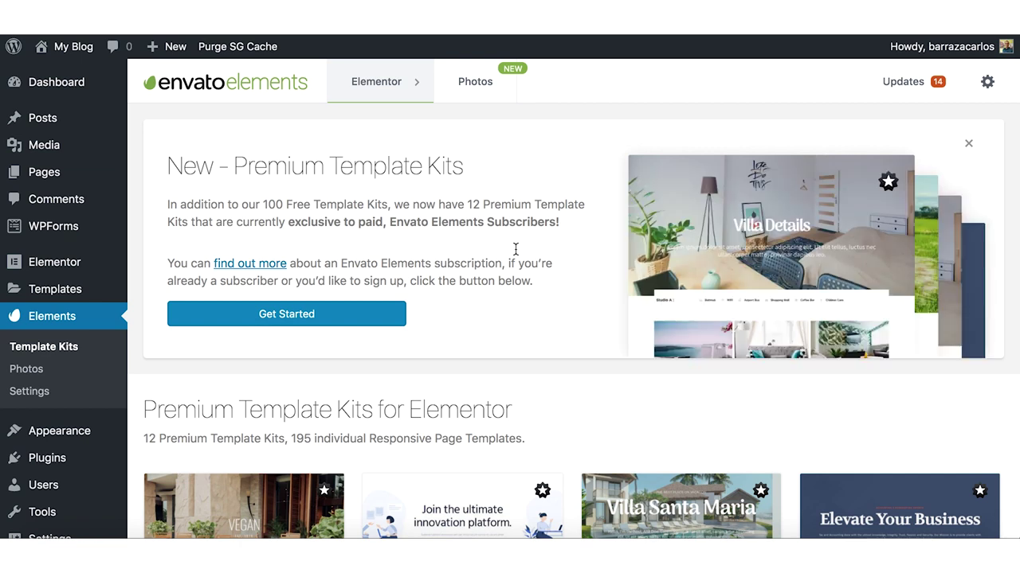
- Browse the Premium and Free Template Kits for Elementor offered on the Envato Elements page
scroll(515, 249, "down", 3)
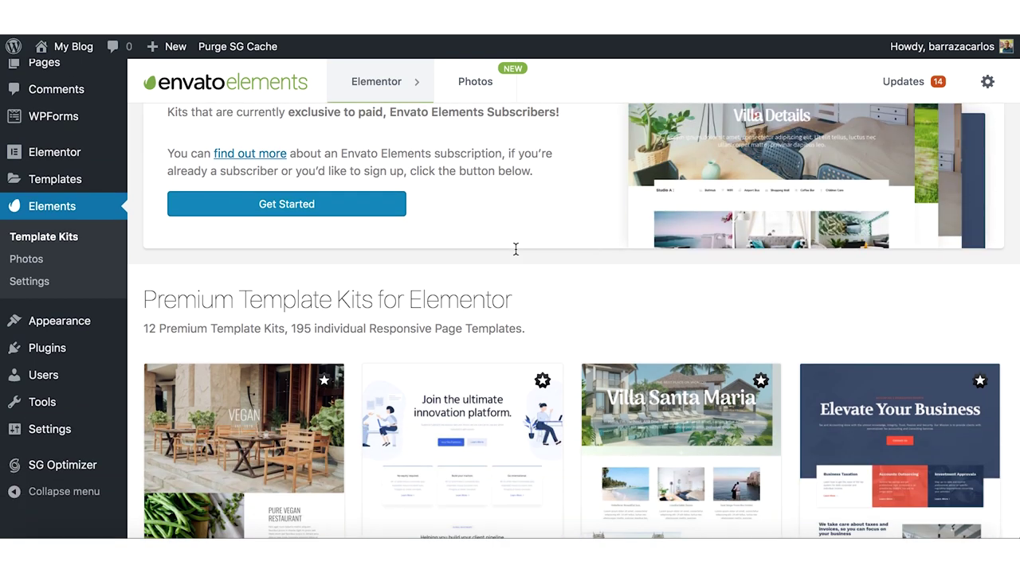
scroll(515, 249, "down", 4)
scroll(516, 249, "down", 10)
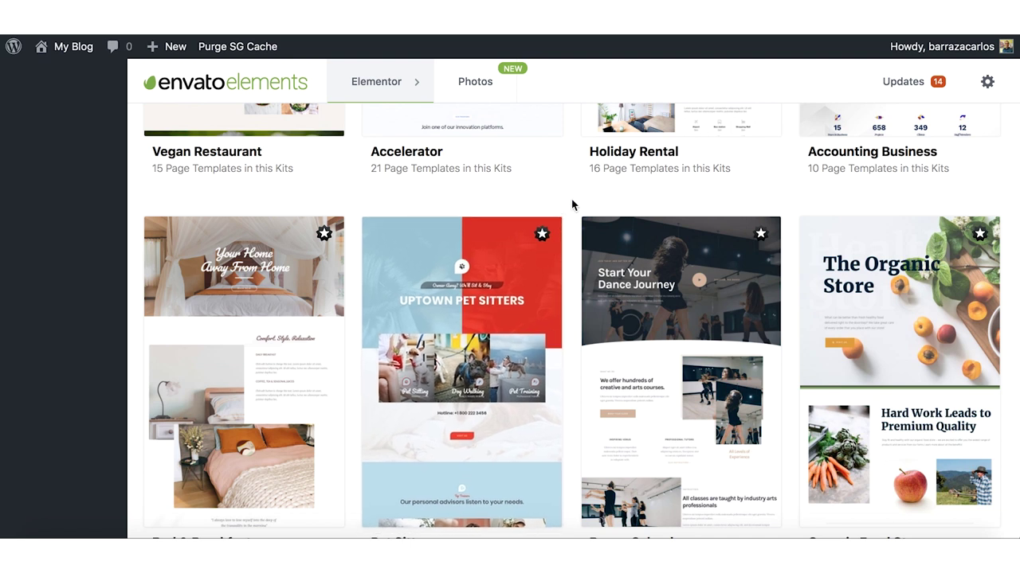
scroll(571, 205, "down", 14)
scroll(571, 205, "down", 11)
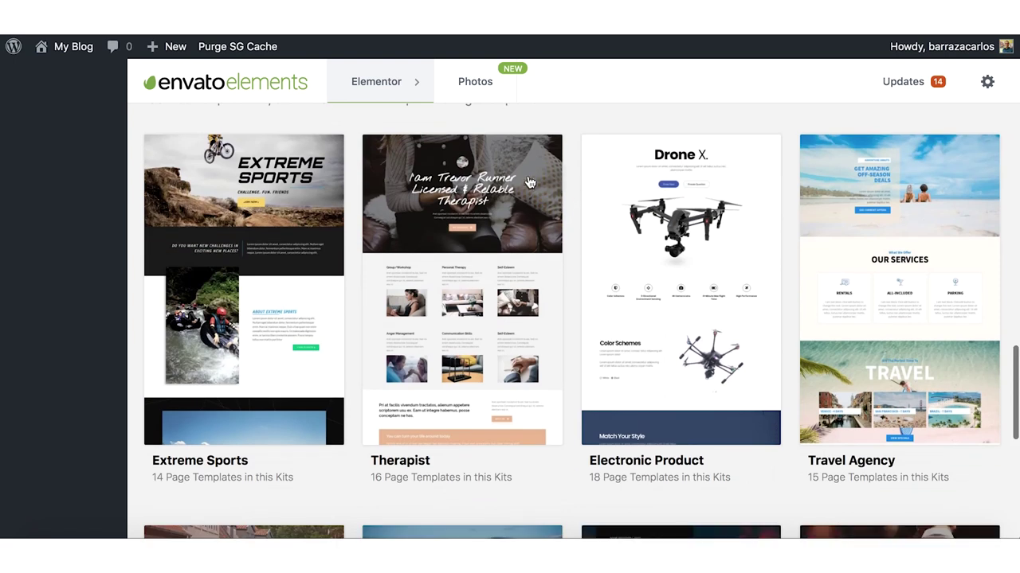
scroll(526, 188, "up", 3)
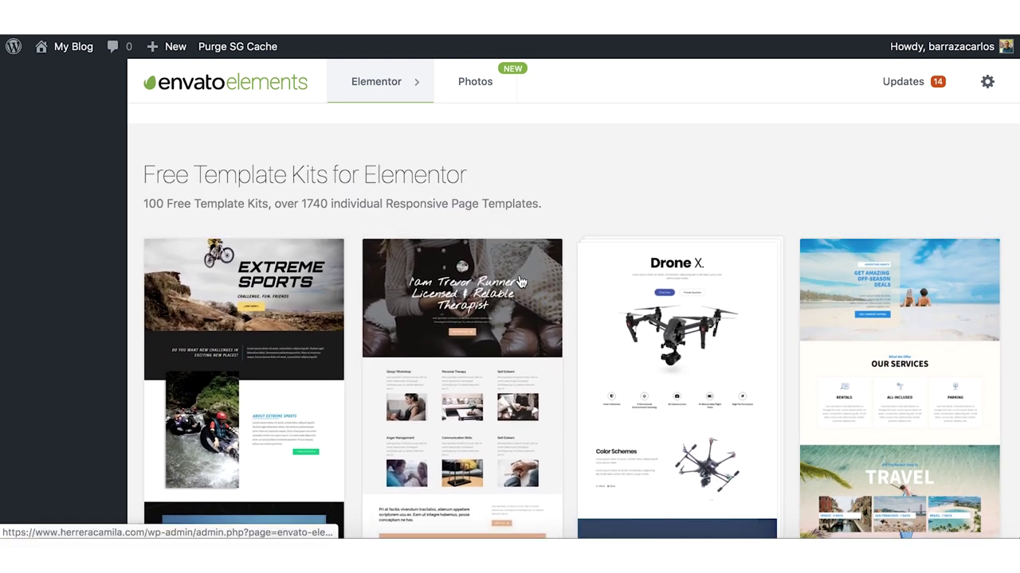
scroll(865, 221, "down", 5)
scroll(796, 231, "up", 5)
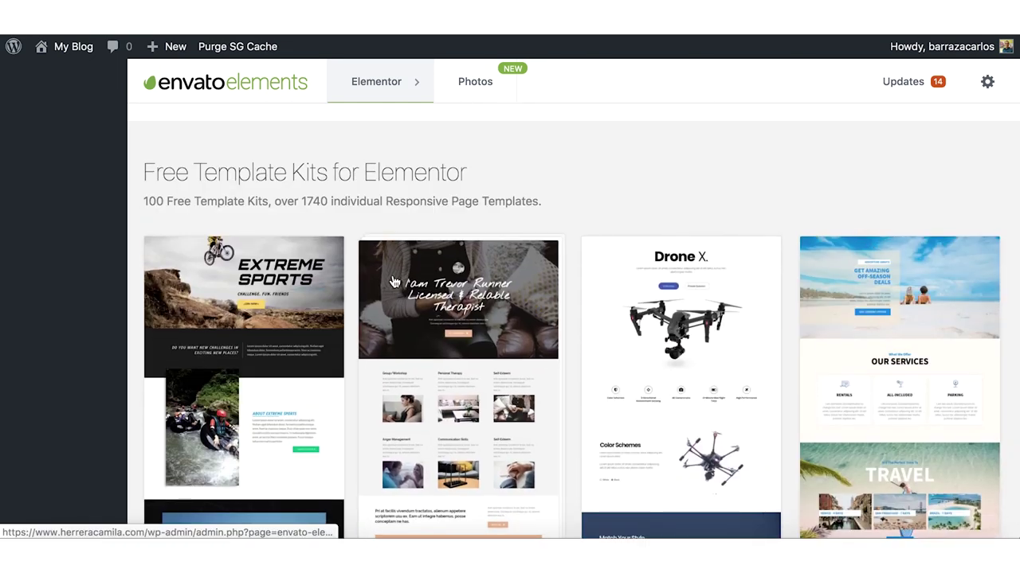
scroll(348, 291, "down", 4)
scroll(348, 287, "down", 4)
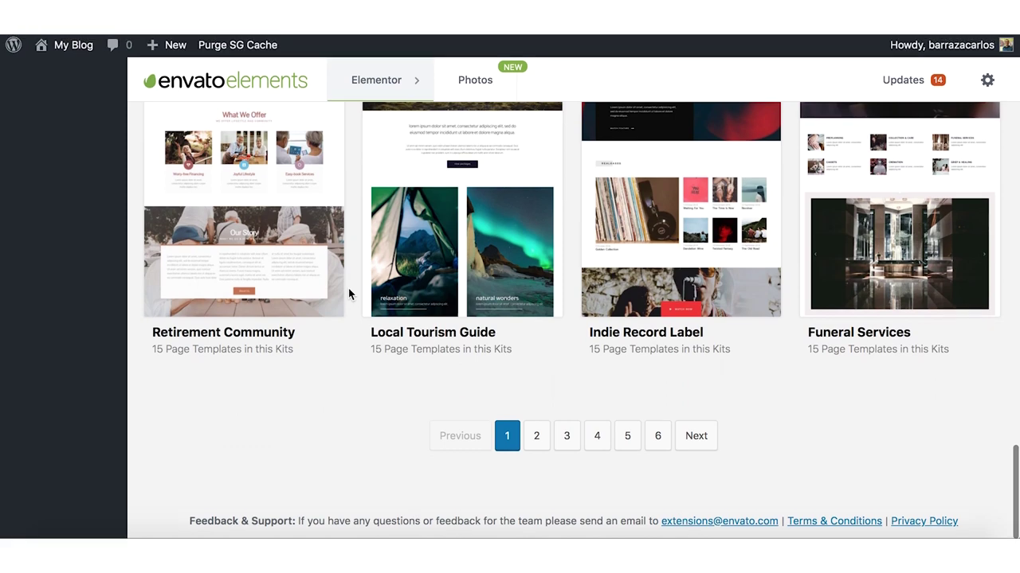
scroll(348, 287, "up", 10)
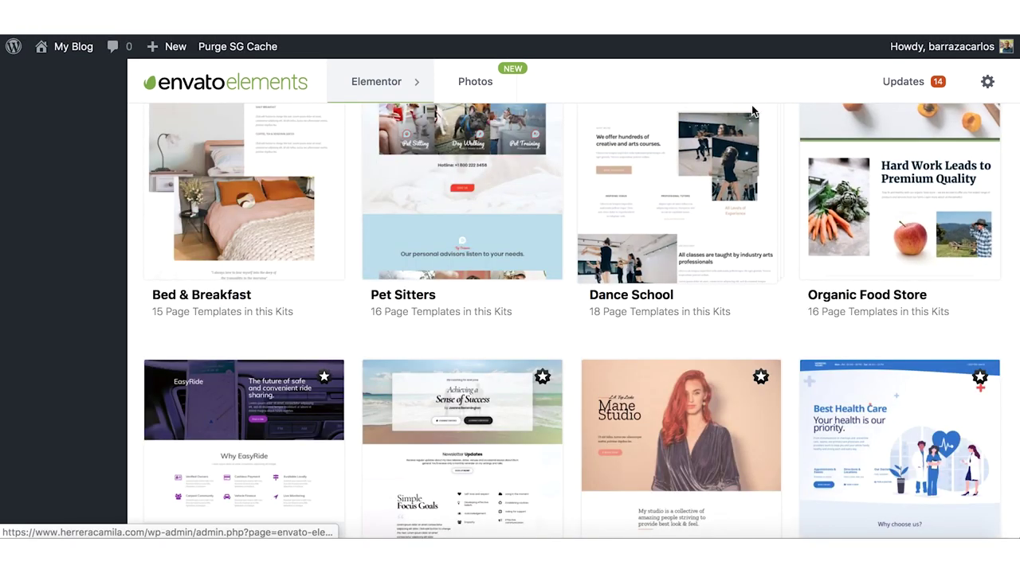
scroll(671, 188, "up", 10)
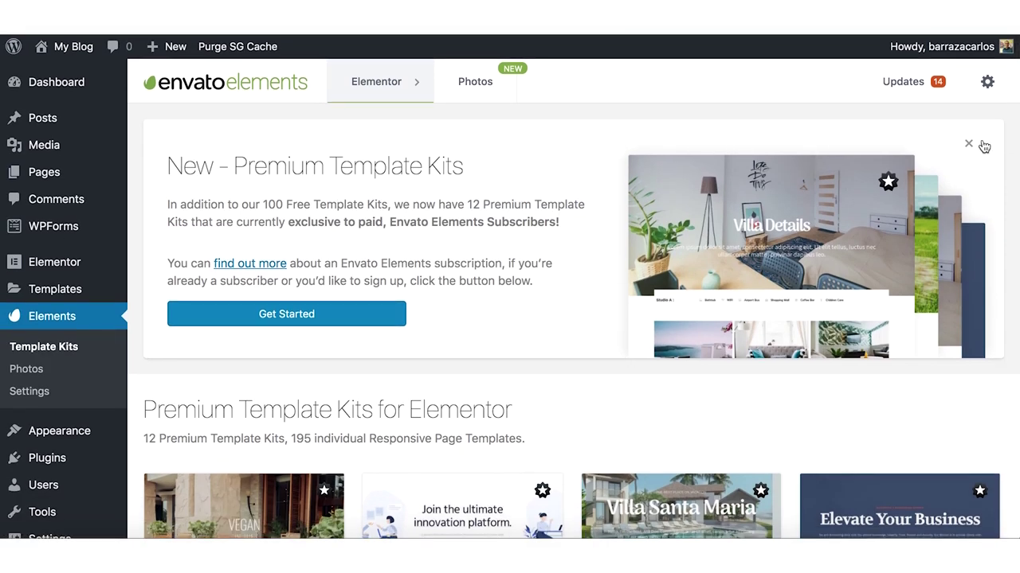
- Dismiss the Premium Template Kits banner and show the category suggestions of the template kit search
left_click(968, 147)
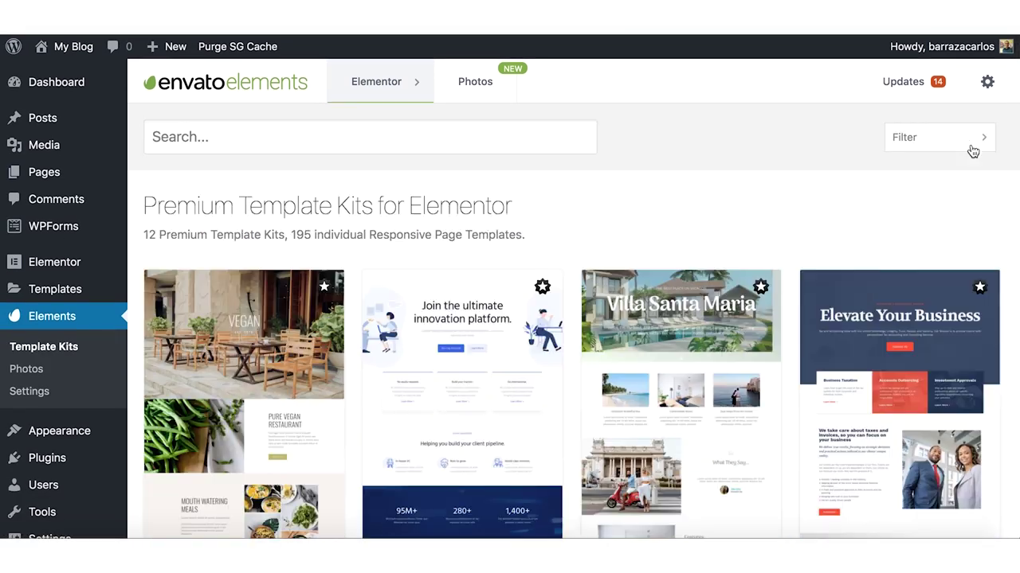
left_click(400, 140)
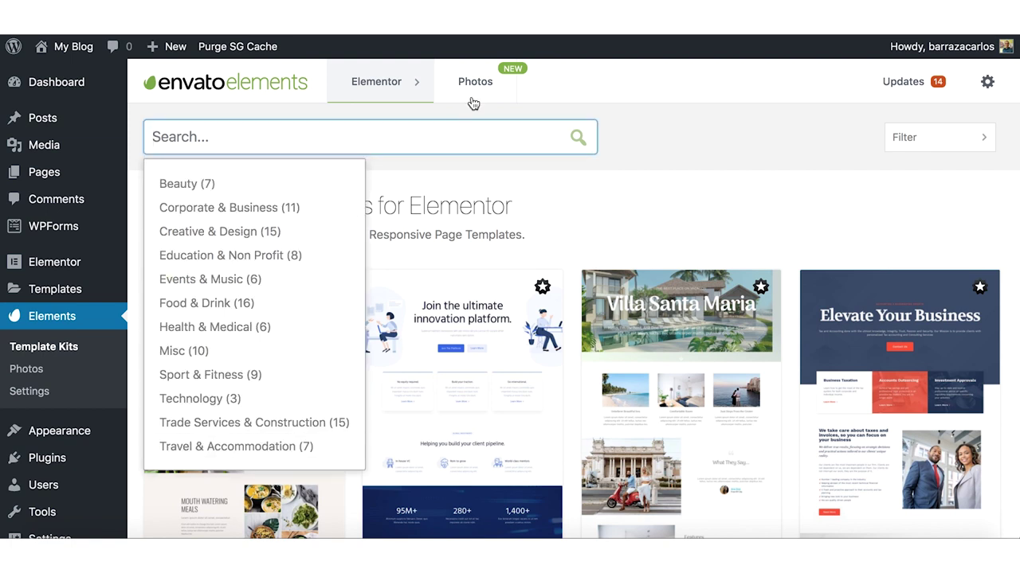
- Create a new page titled "Sample" for editing with Elementor, and open the Envato Elements template library in it
left_click(63, 181)
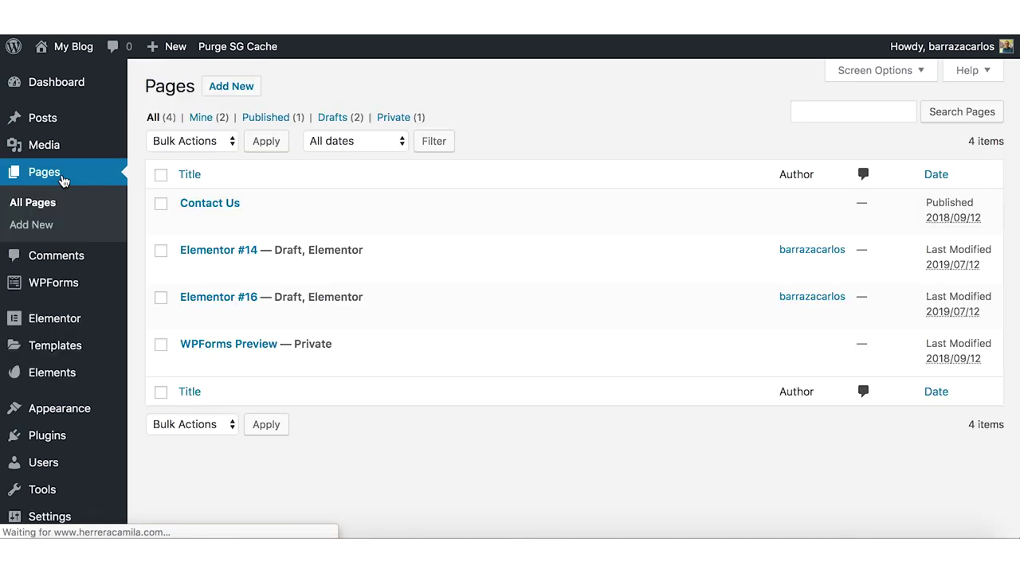
left_click(227, 98)
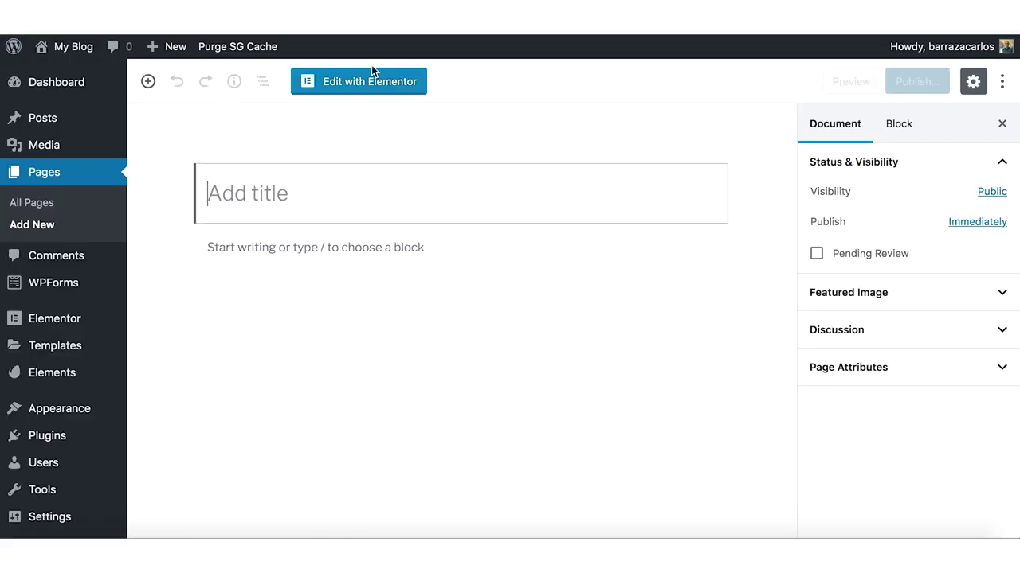
type("Sample")
left_click(372, 80)
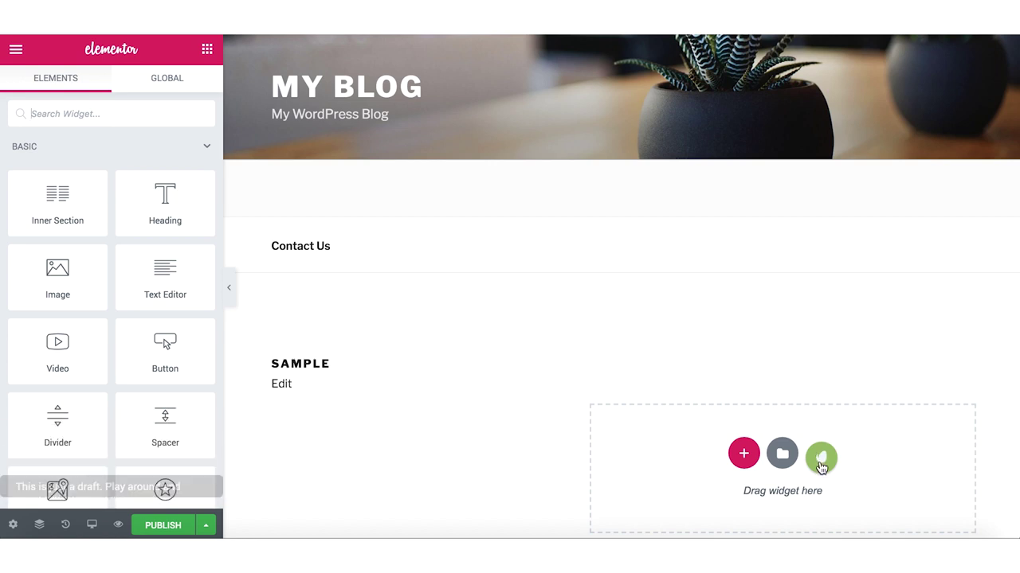
left_click(823, 458)
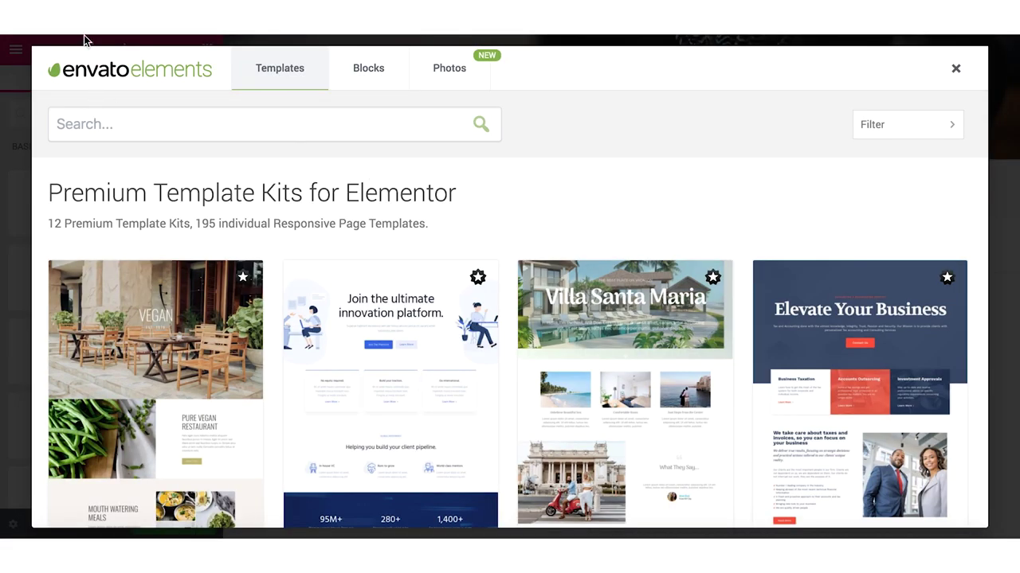
- Examine the template library, comparing the premium kits marked with a star badge with the Free Template Kits section
scroll(60, 279, "down", 2)
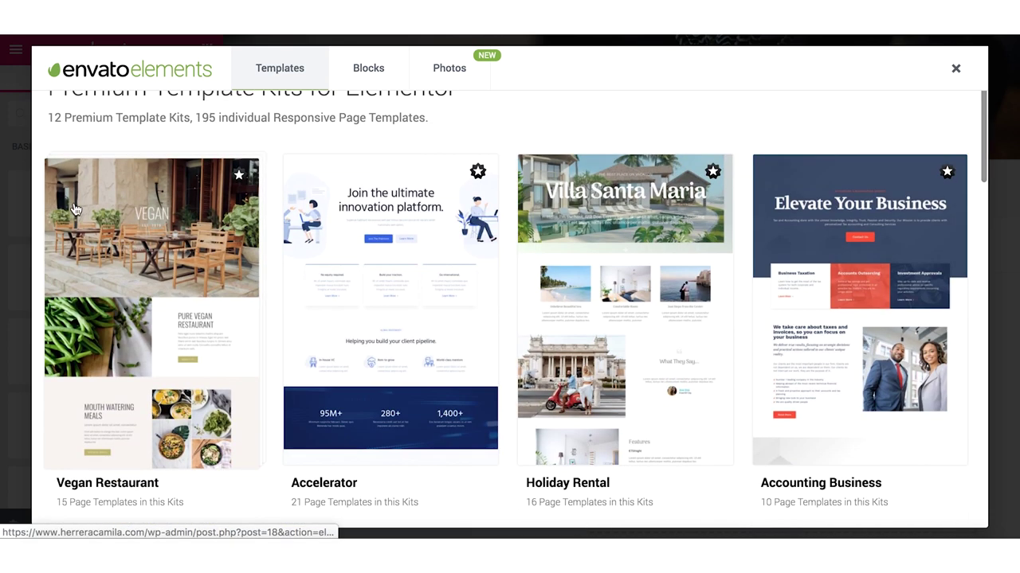
scroll(204, 215, "down", 3)
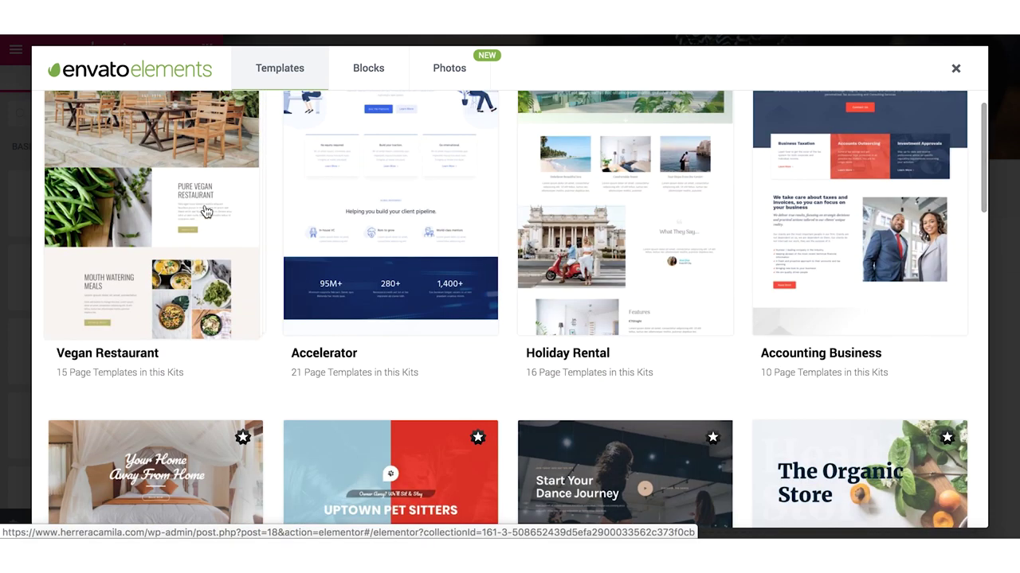
scroll(204, 211, "up", 1)
scroll(276, 169, "up", 3)
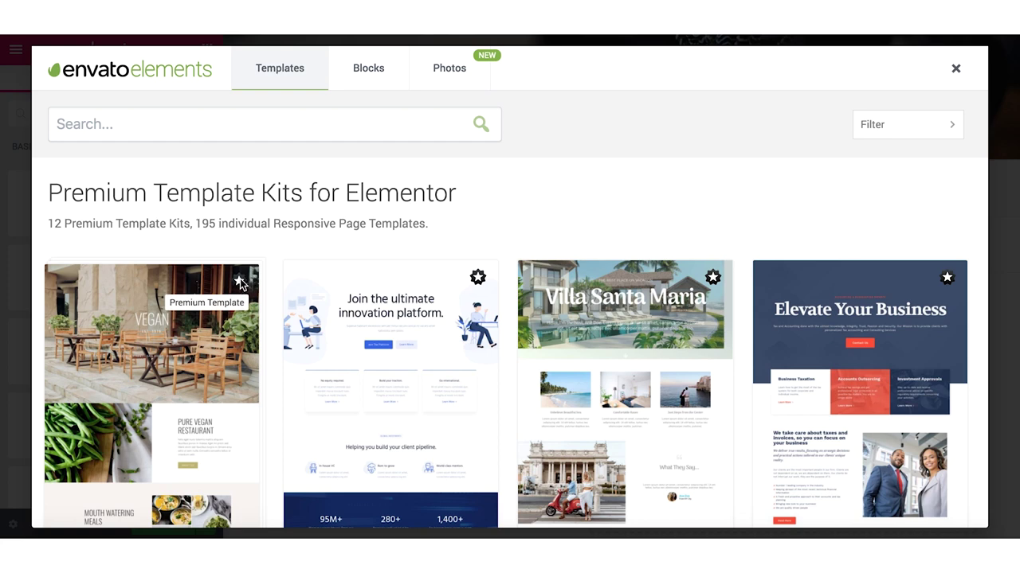
scroll(278, 246, "down", 5)
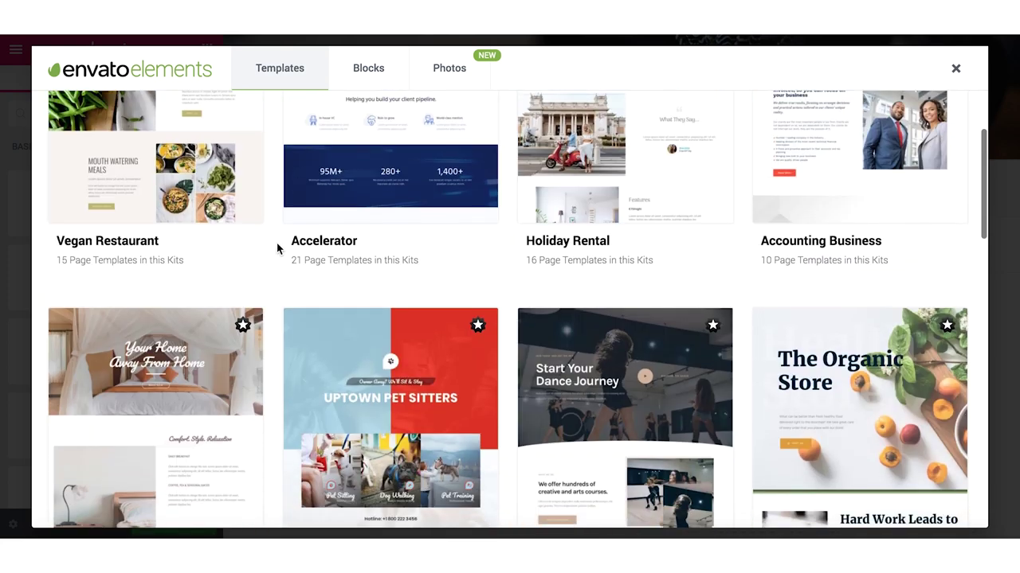
scroll(277, 249, "down", 12)
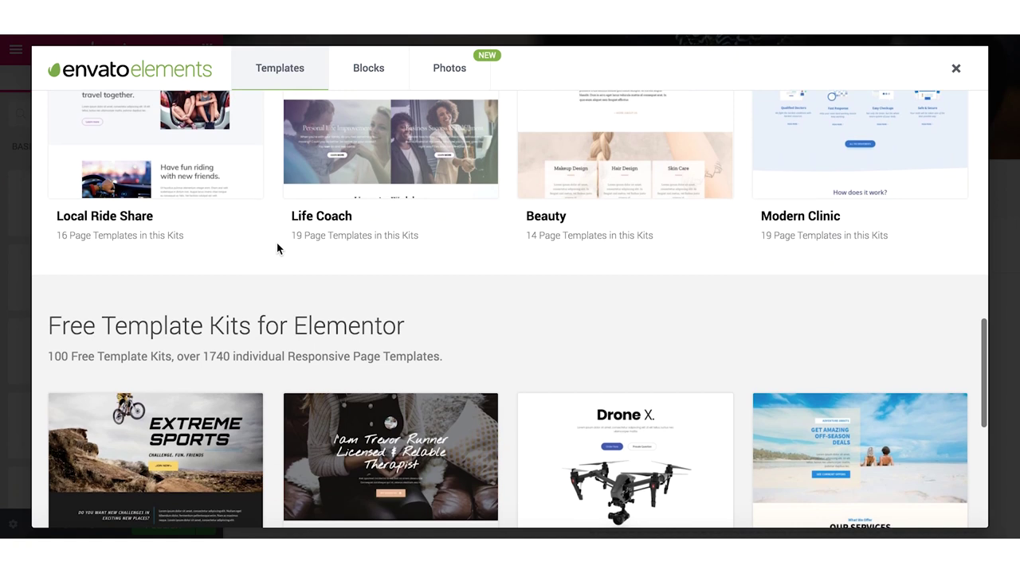
scroll(277, 248, "down", 3)
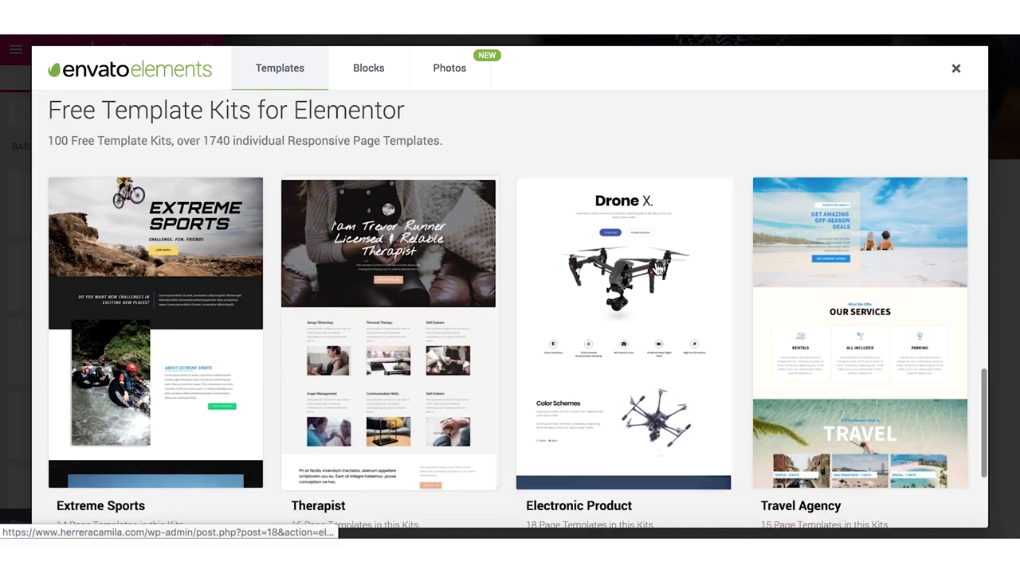
scroll(609, 330, "down", 5)
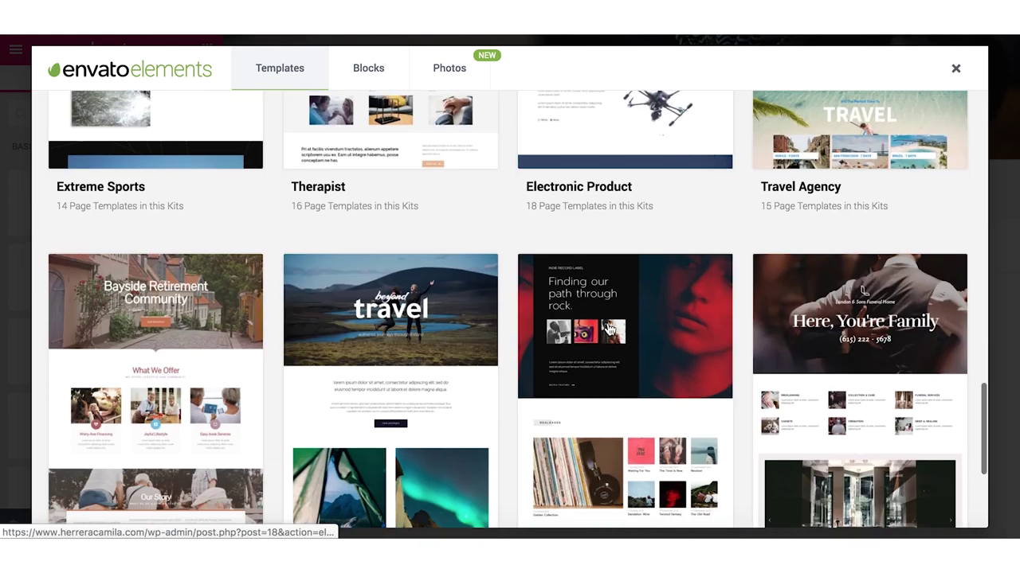
- Import the Home 1 page template from the Retirement Community kit into the saved templates
scroll(478, 287, "down", 2)
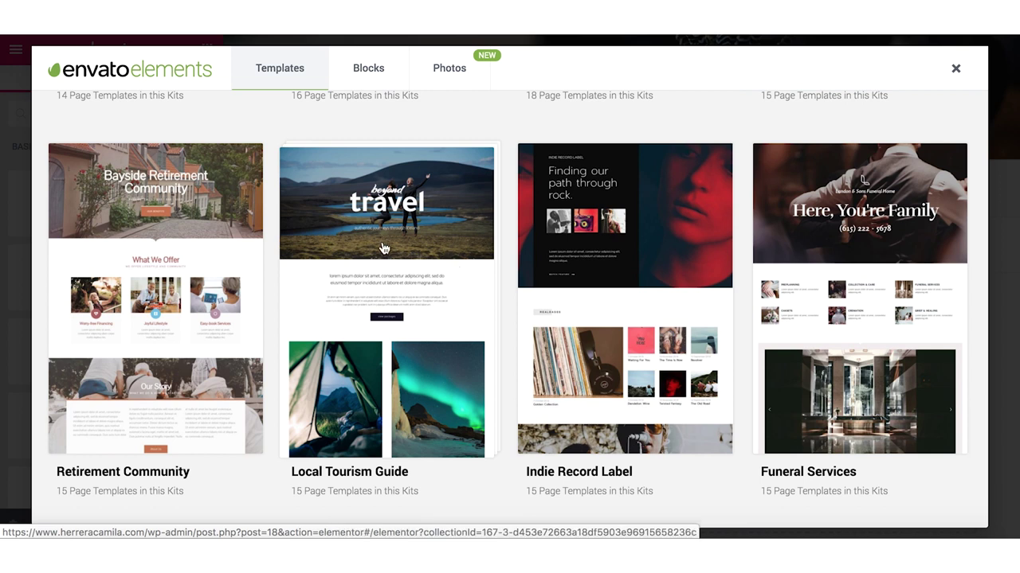
left_click(168, 301)
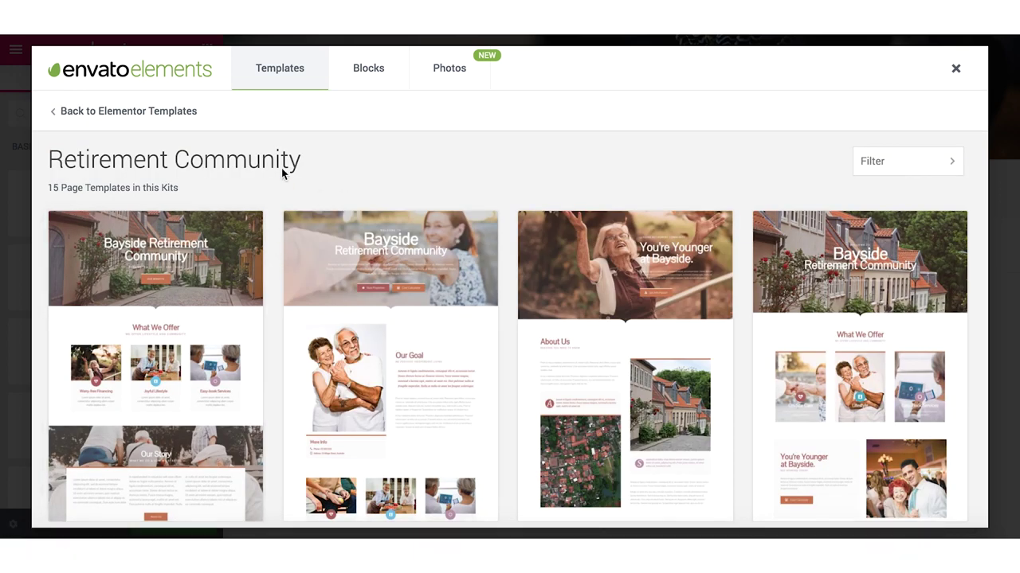
scroll(257, 273, "down", 3)
scroll(239, 231, "up", 2)
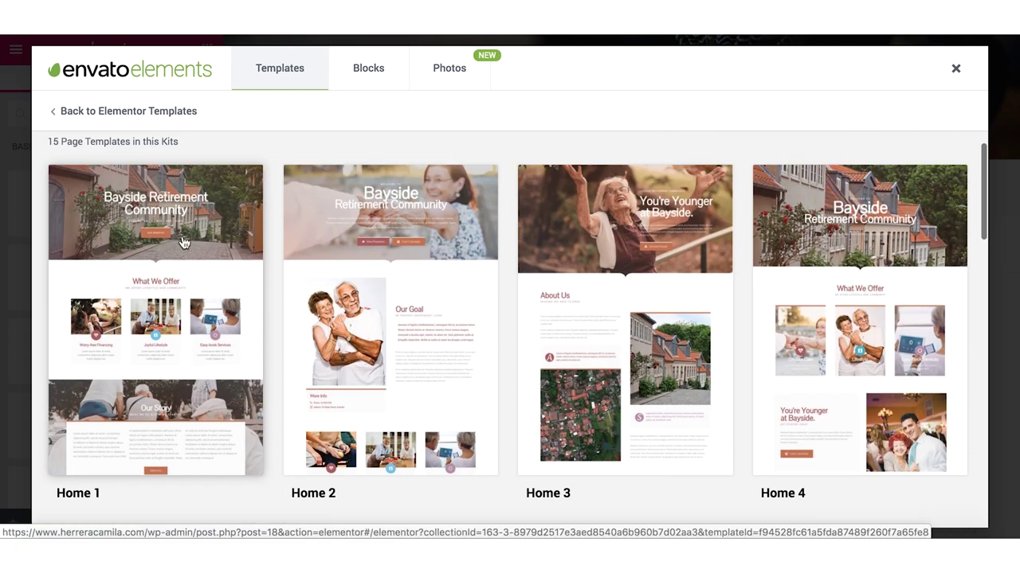
left_click(152, 262)
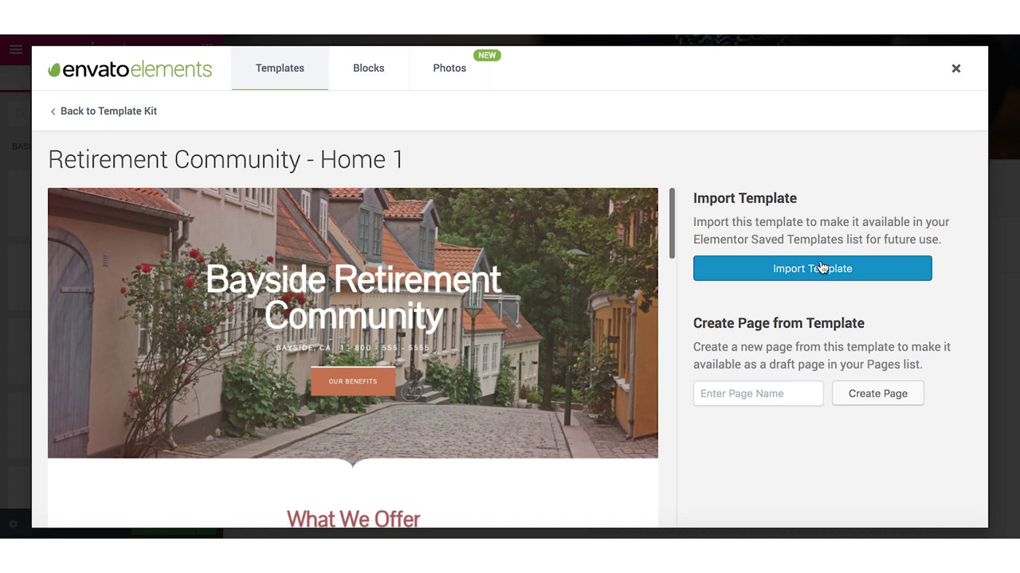
left_click(775, 273)
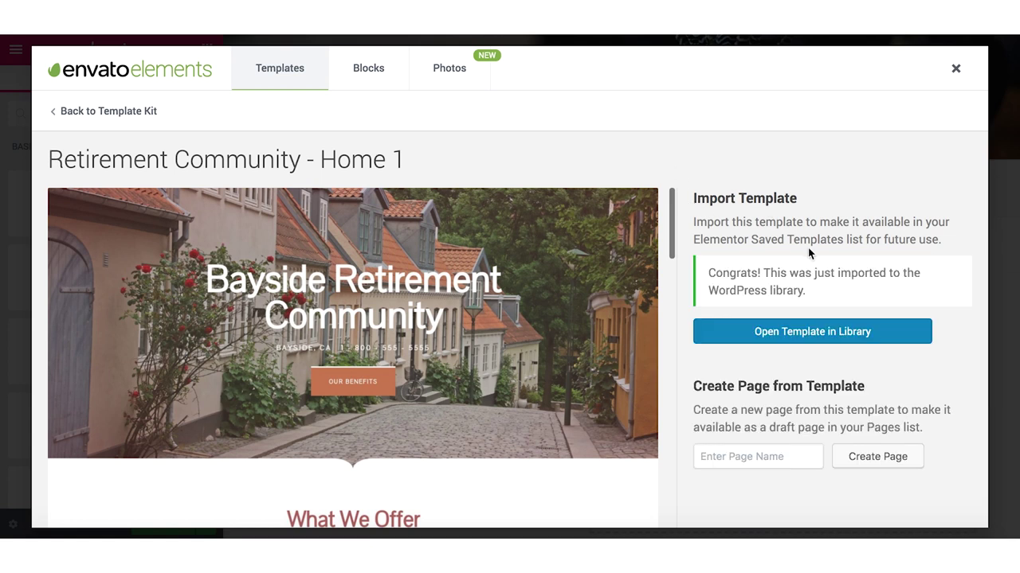
- Open the imported Retirement Community Home 1 template in the library and look through its page sections
left_click(856, 334)
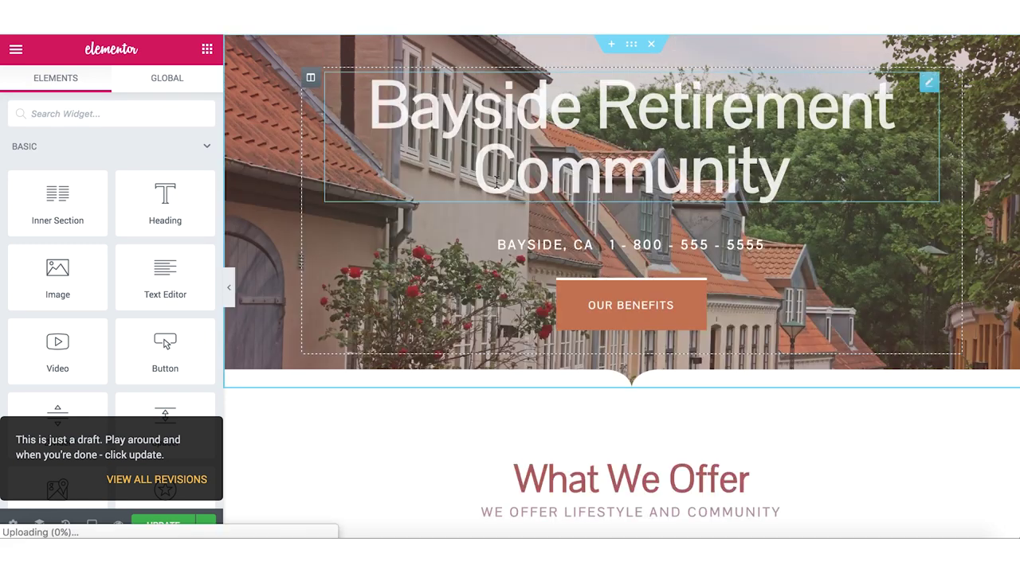
scroll(497, 206, "down", 15)
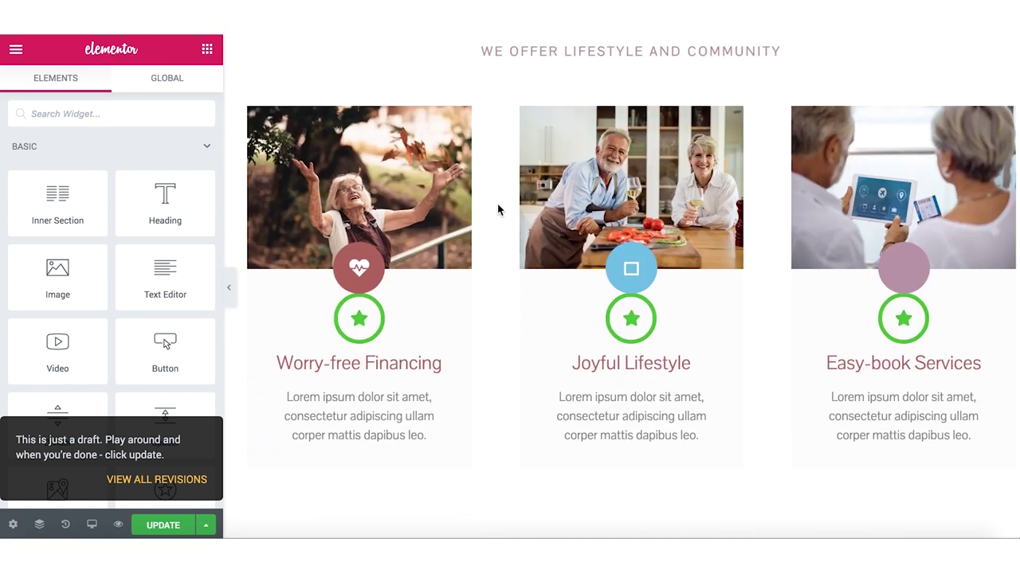
scroll(498, 209, "down", 15)
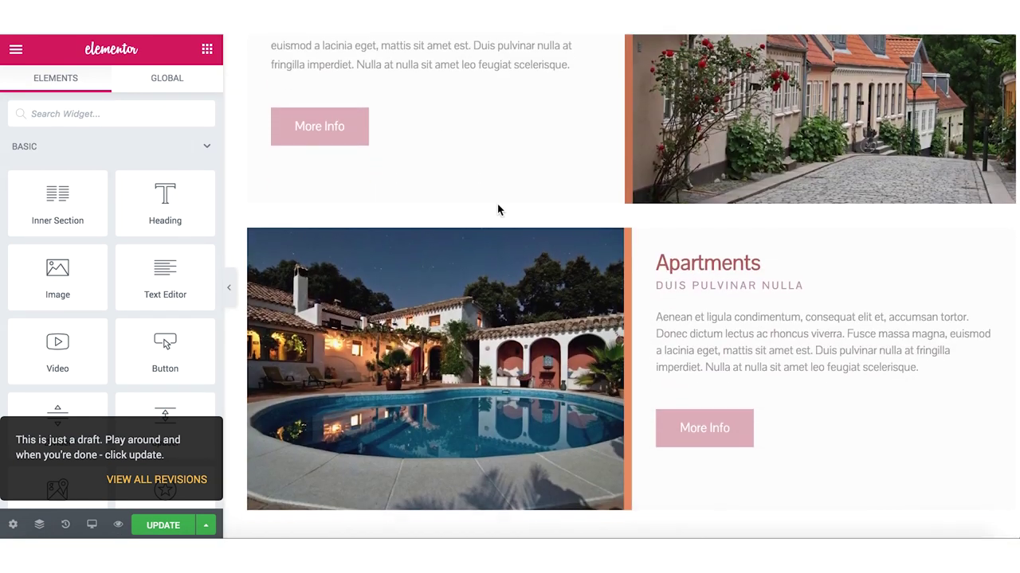
scroll(498, 210, "up", 20)
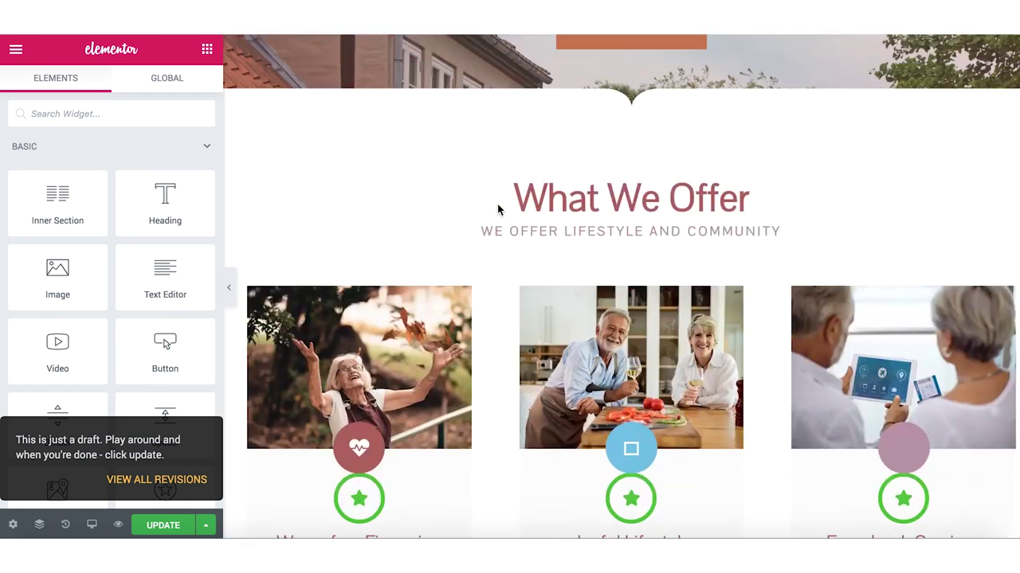
scroll(455, 152, "up", 5)
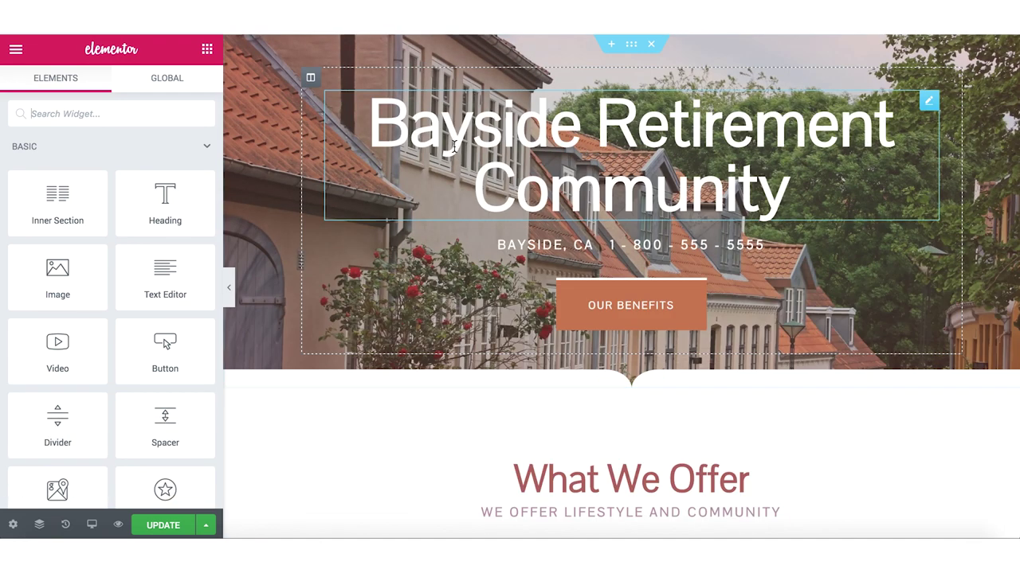
- Exit the template editor to the WordPress dashboard and open the Sample page from the page list for editing with Elementor
left_click(16, 49)
left_click(63, 478)
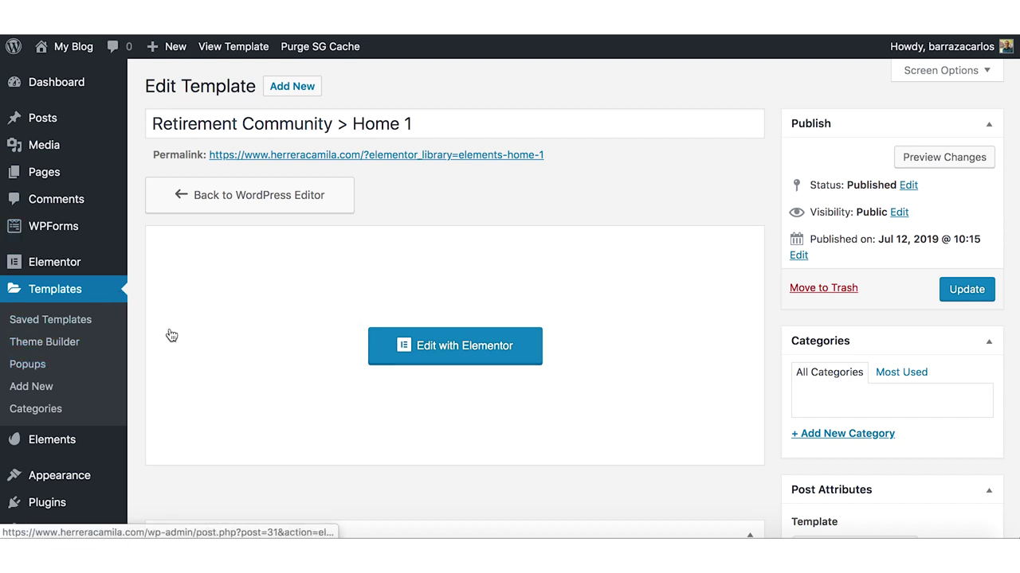
scroll(114, 380, "down", 3)
scroll(114, 380, "up", 2)
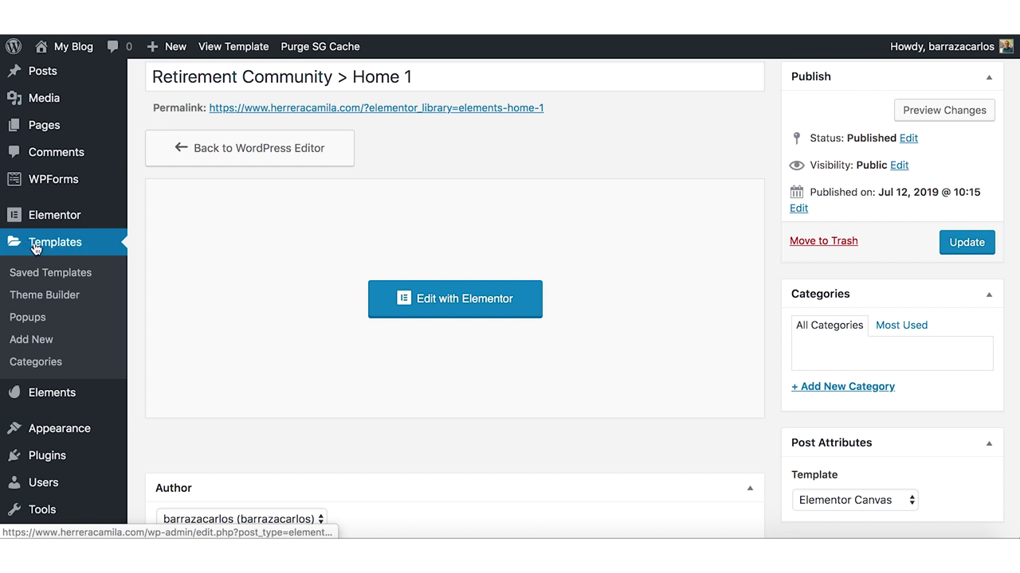
scroll(52, 328, "up", 1)
mouse_move(48, 163)
left_click(48, 186)
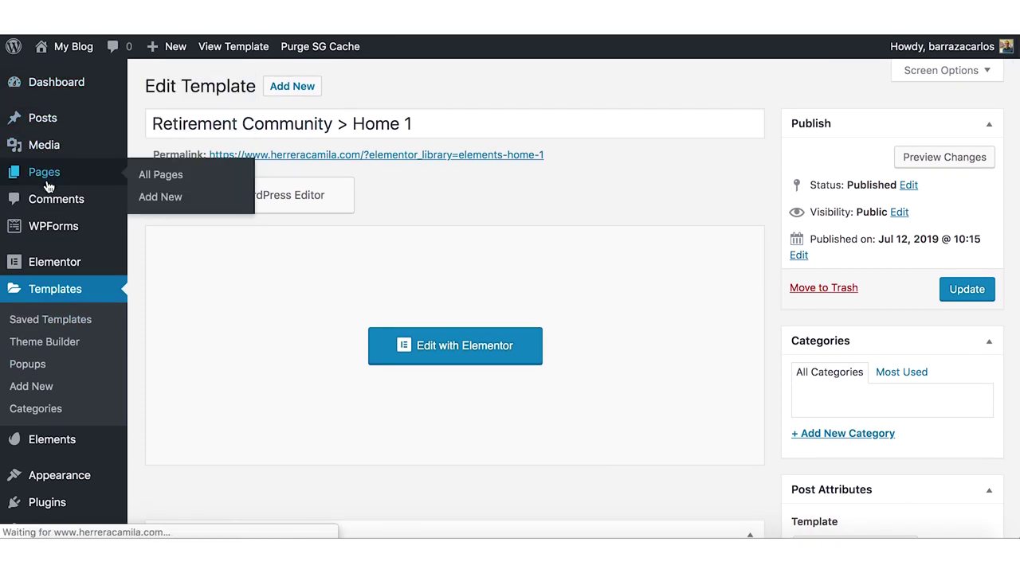
mouse_move(240, 263)
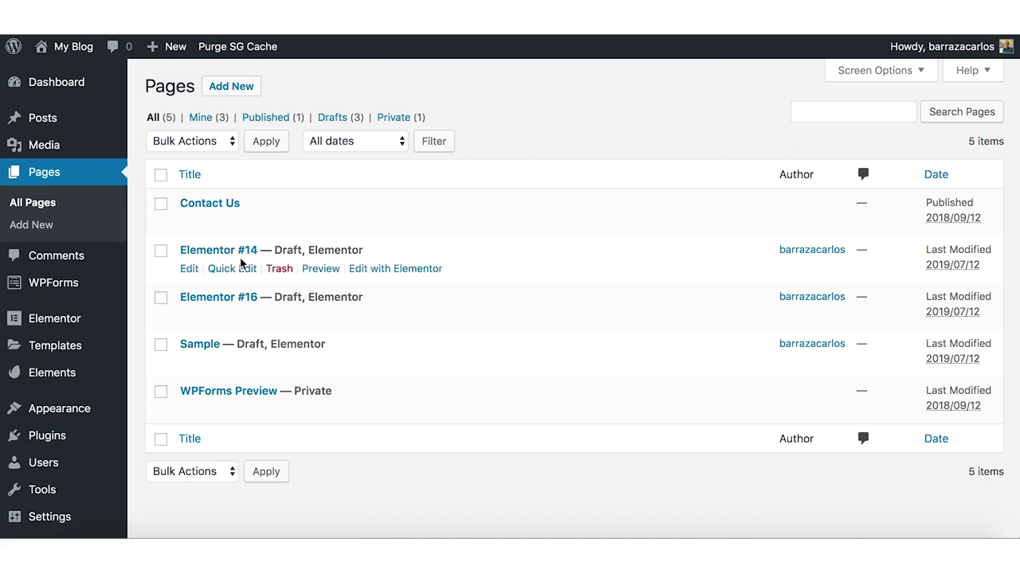
mouse_move(193, 364)
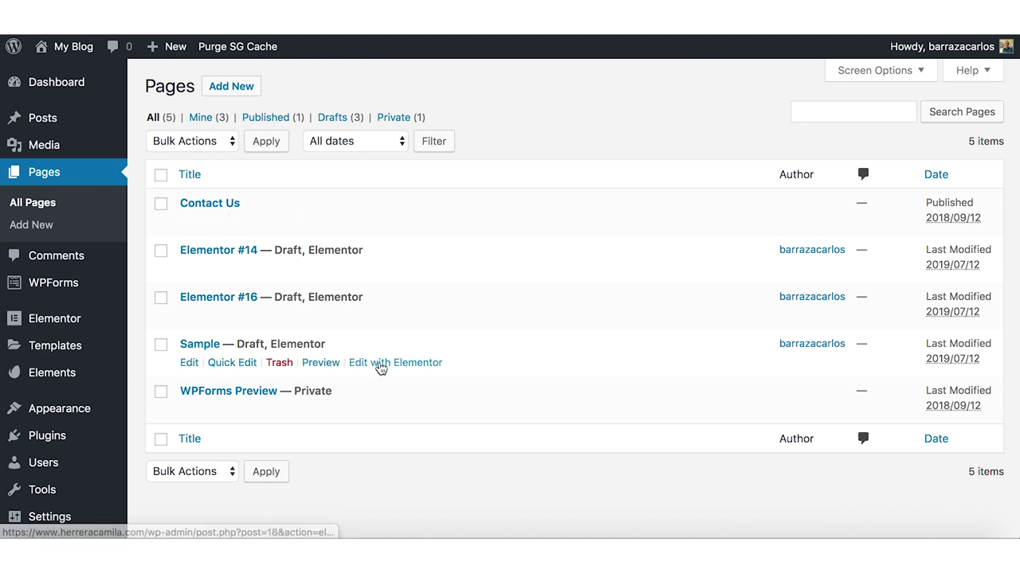
left_click(388, 365)
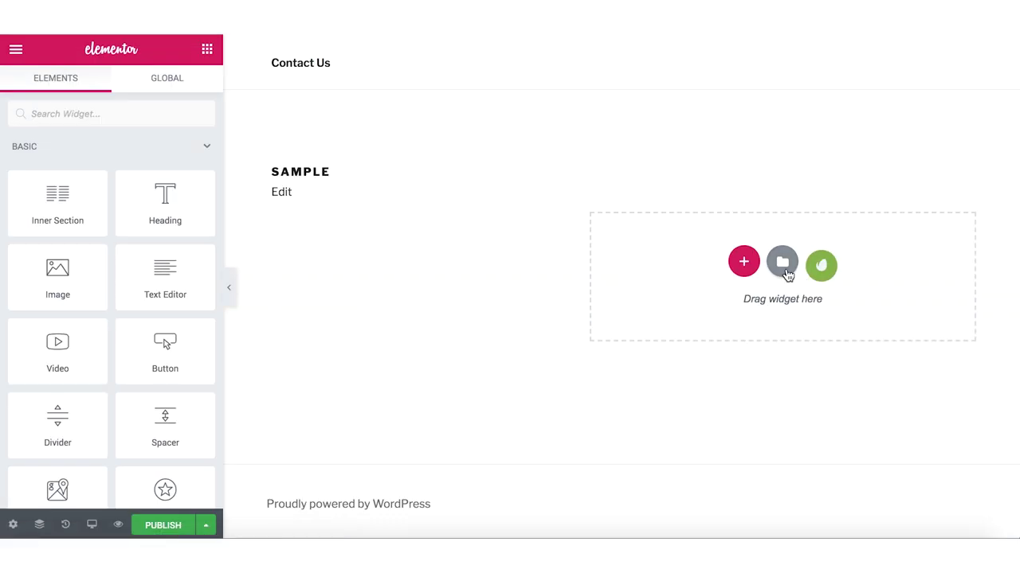
- Insert the saved "Retirement Community > Home 1" template into the Sample page, importing its document settings as well
left_click(783, 264)
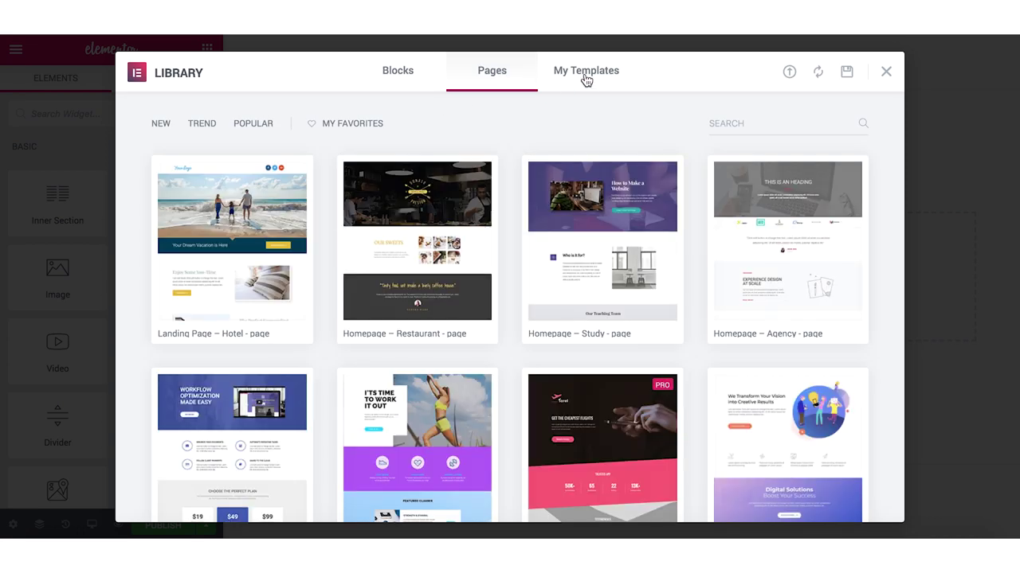
left_click(570, 78)
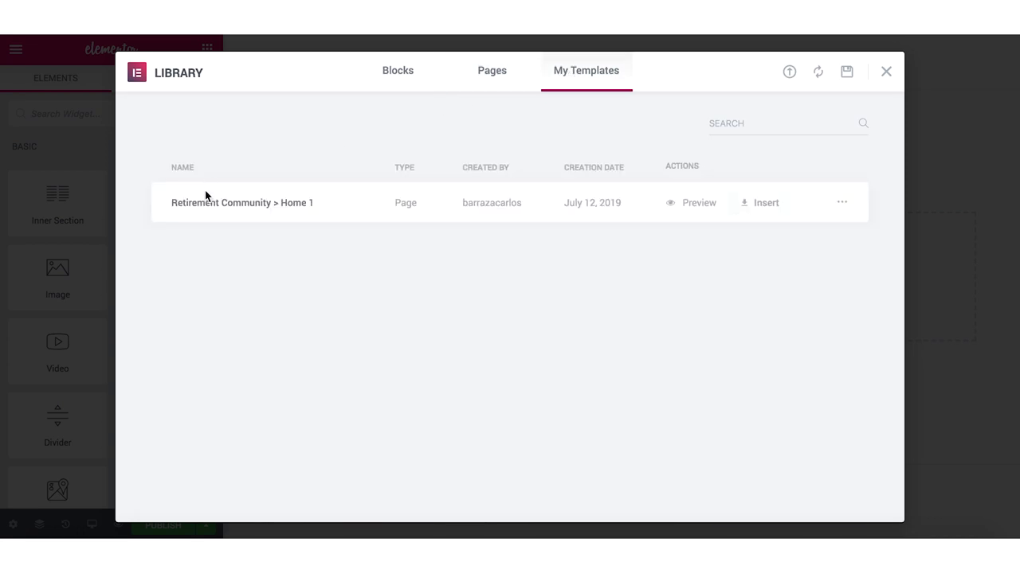
left_click(761, 203)
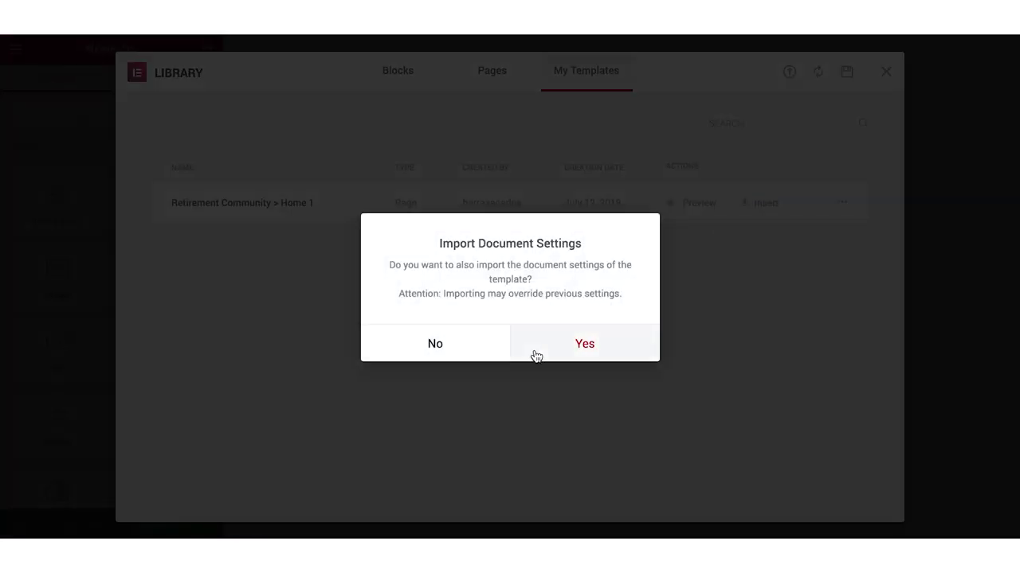
left_click(536, 354)
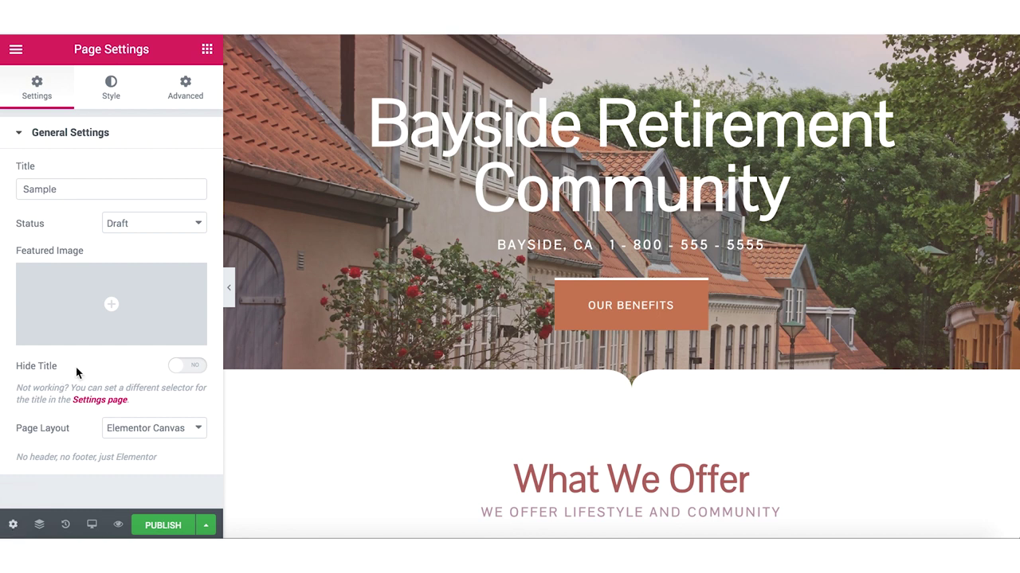
- Set the Sample page's layout to Default and check how the header and the What We Offer section look
left_click(147, 441)
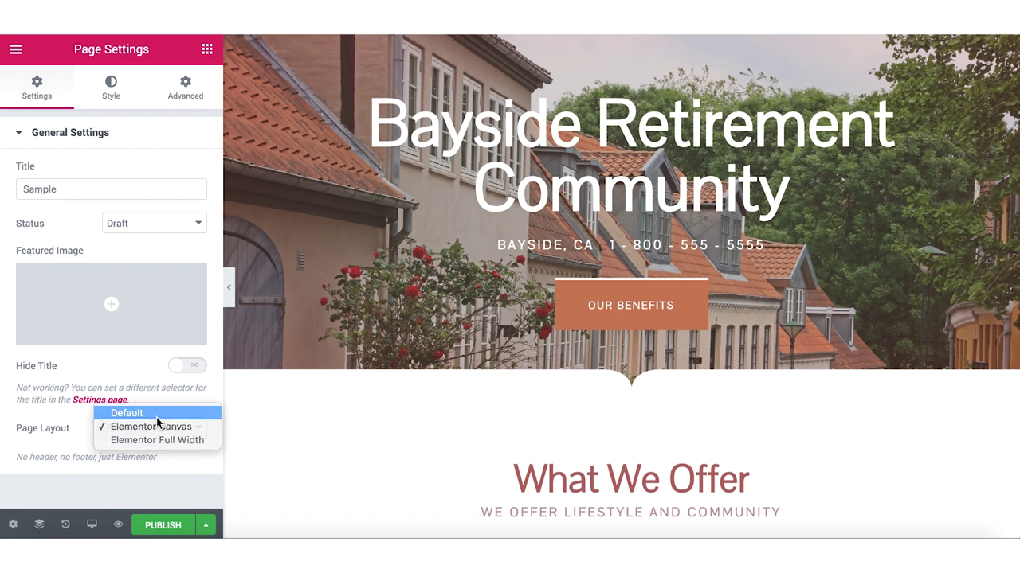
left_click(156, 415)
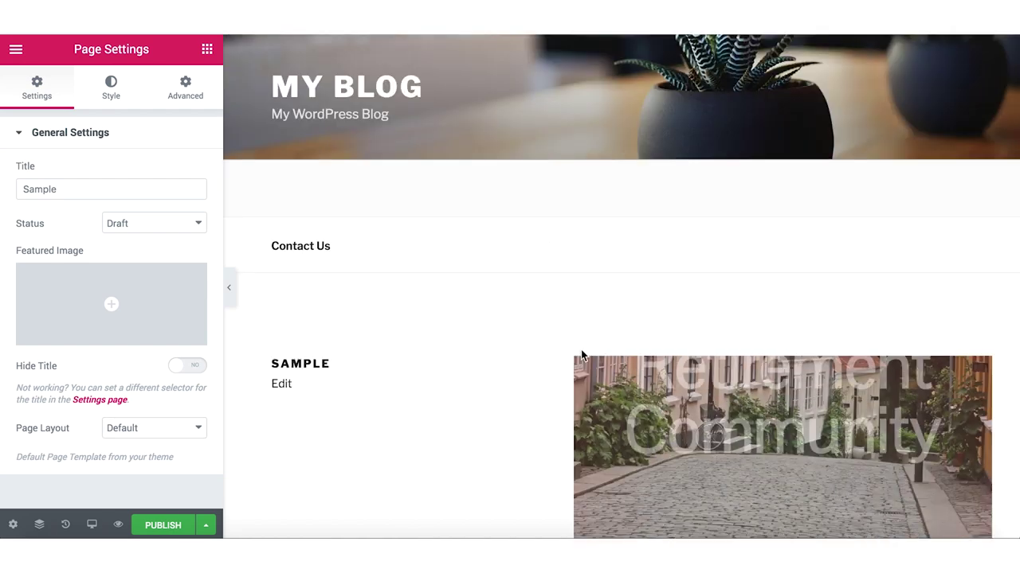
scroll(789, 398, "down", 5)
scroll(795, 417, "down", 4)
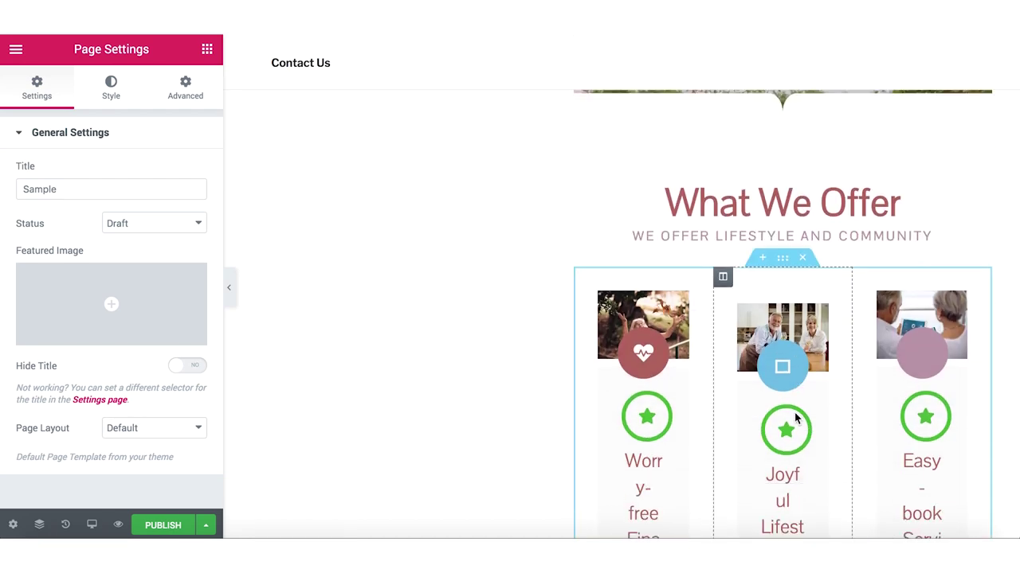
scroll(795, 417, "up", 8)
scroll(795, 417, "up", 2)
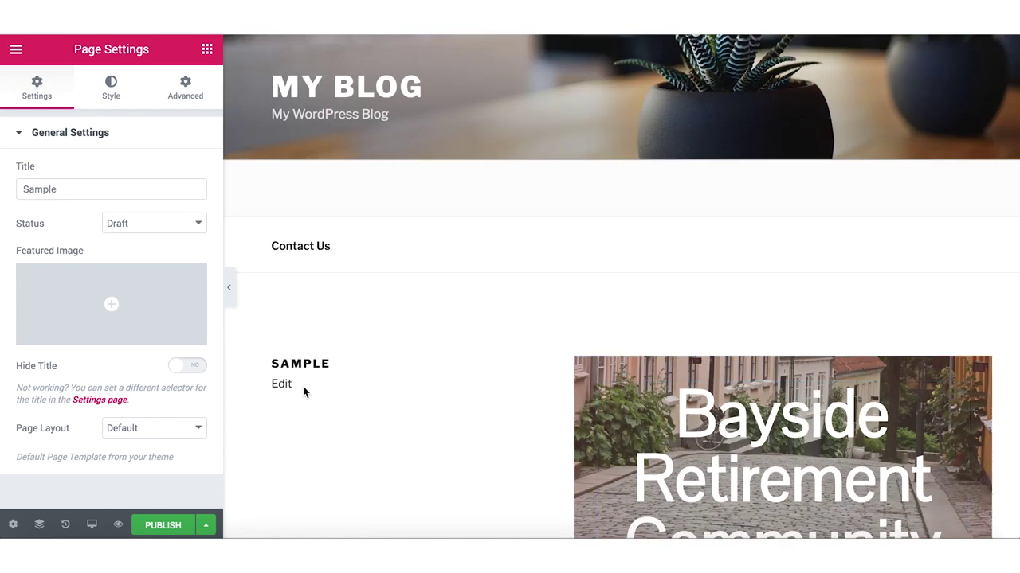
- Set the page layout to Elementor Full Width and check the header above the template content
left_click(145, 431)
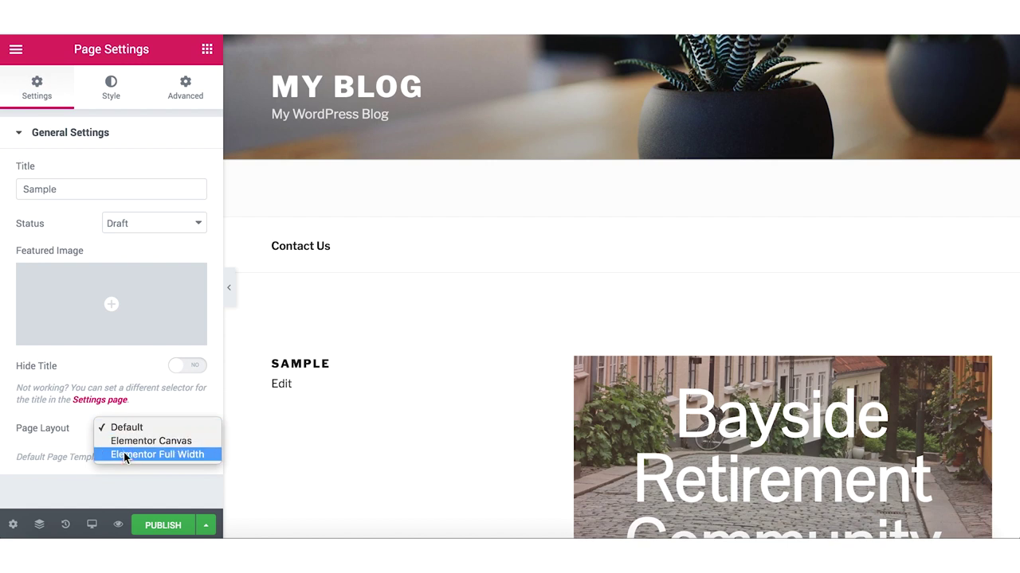
left_click(123, 456)
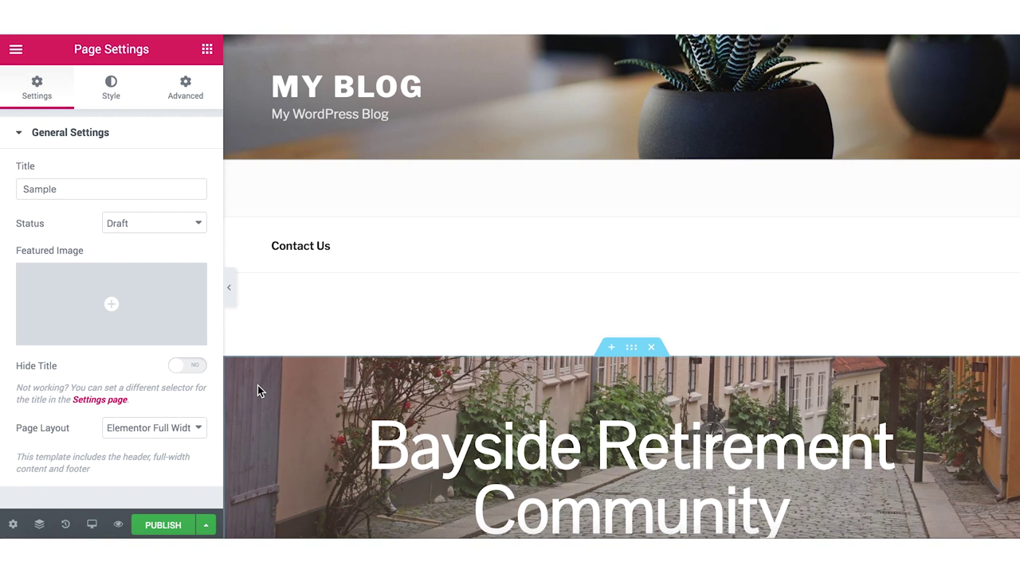
scroll(393, 346, "down", 1)
scroll(436, 289, "up", 1)
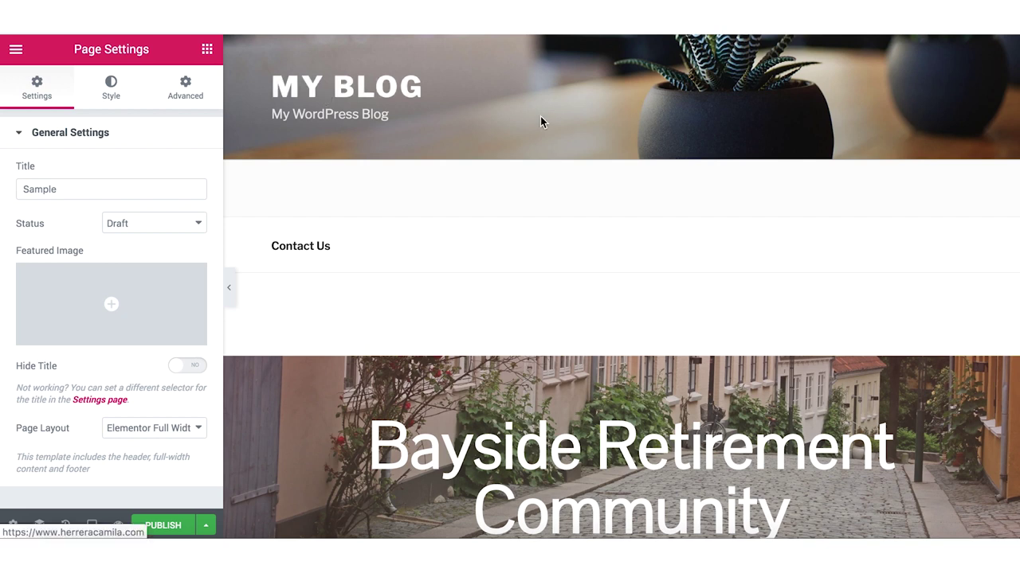
- Set the page layout to Elementor Canvas and review the page down to its Contact Us section
left_click(172, 432)
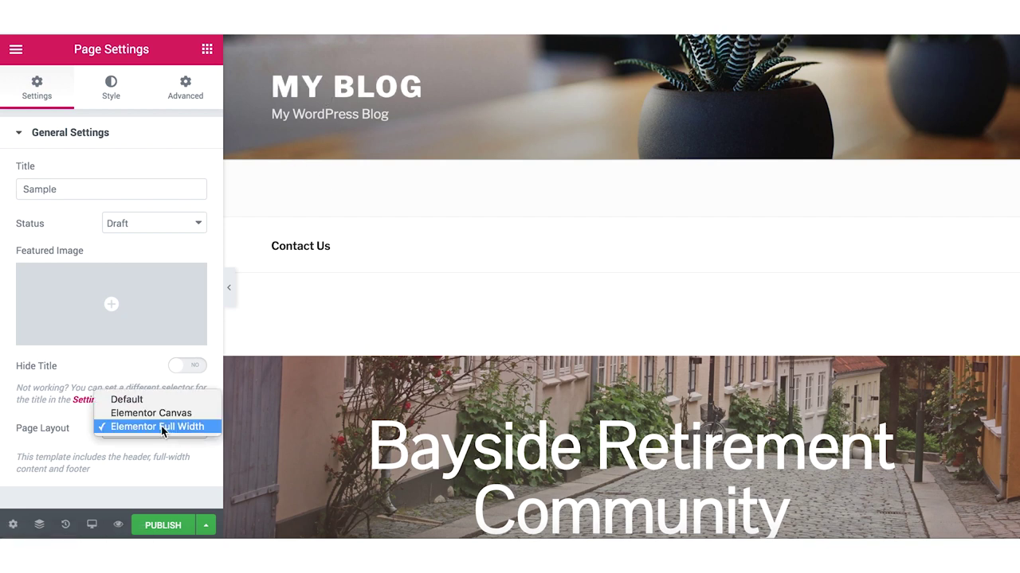
left_click(155, 412)
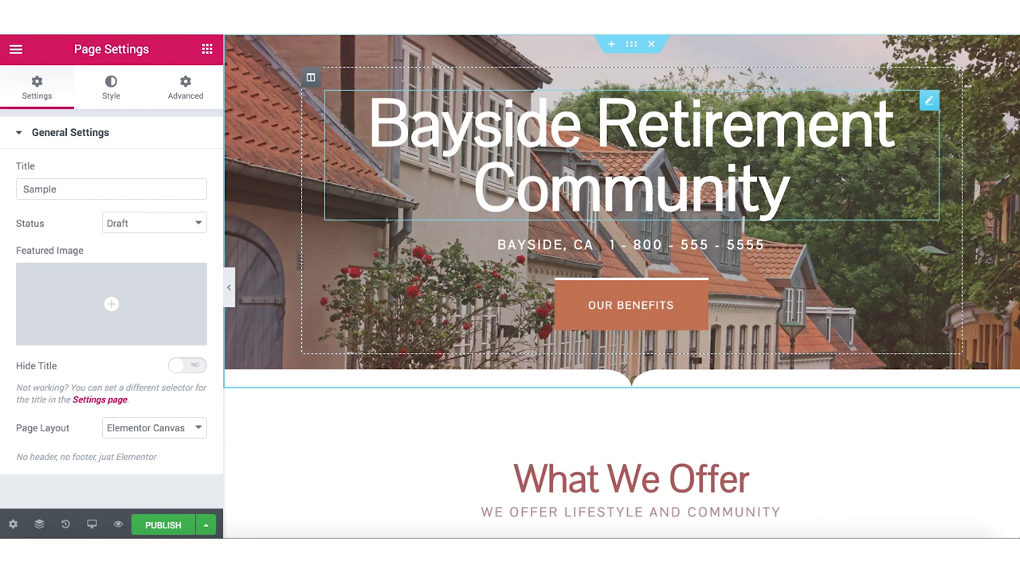
scroll(570, 155, "down", 20)
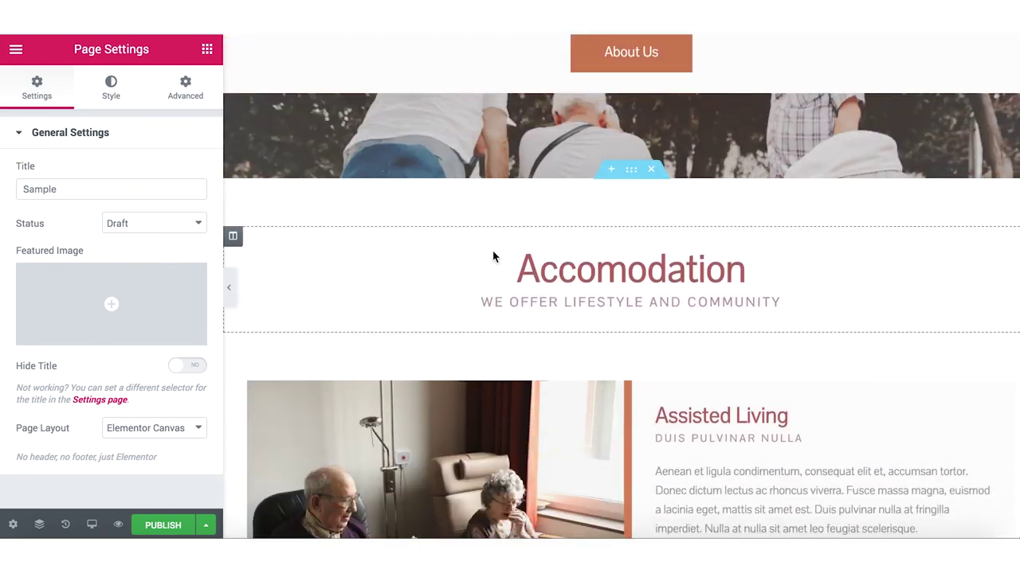
scroll(492, 257, "down", 12)
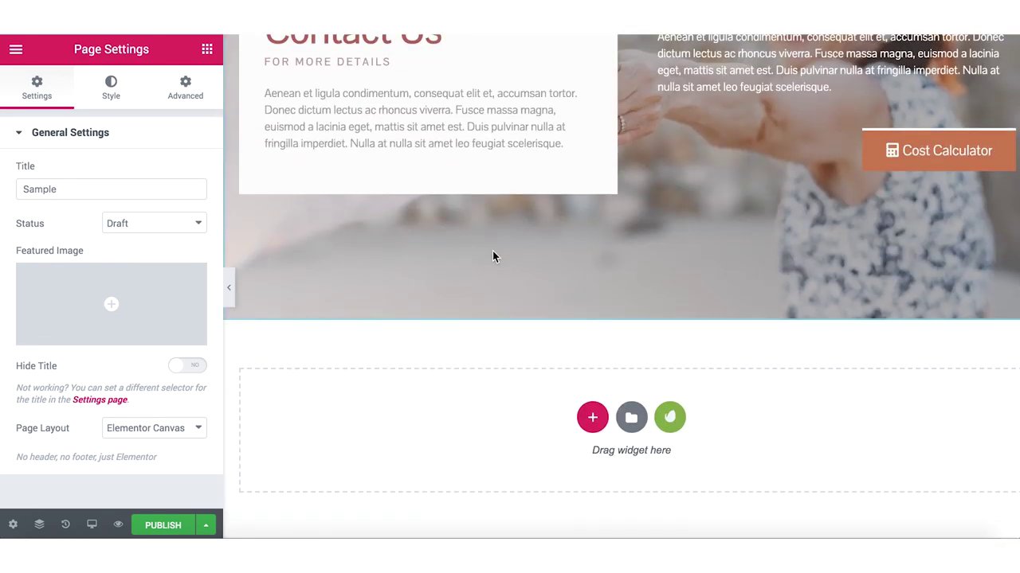
- Open the media chooser for the pool image beside the Apartments text and show the Envato Elements photos
scroll(493, 256, "up", 6)
left_click(492, 256)
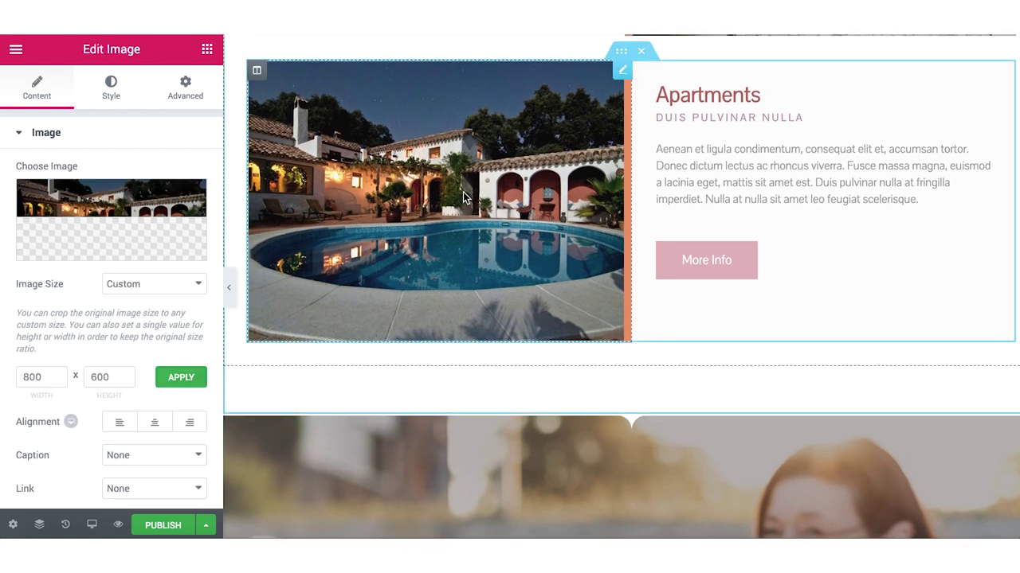
left_click(90, 221)
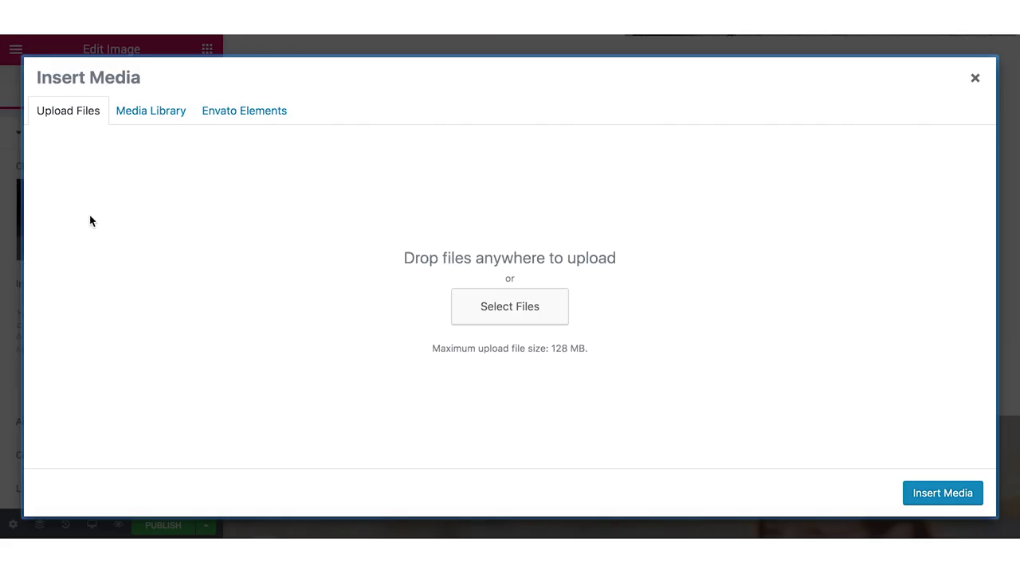
left_click(236, 115)
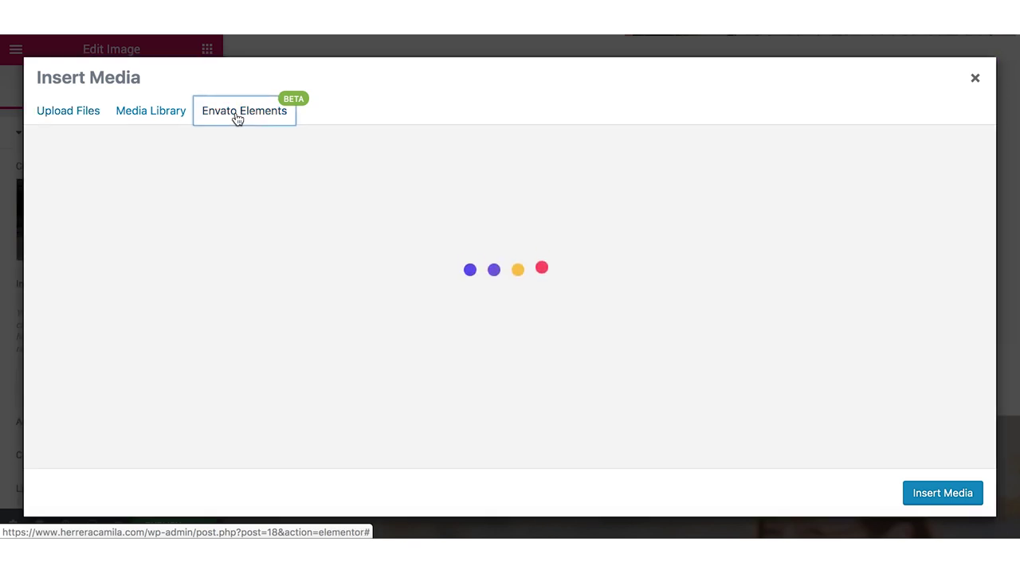
- Browse the Envato Elements photos and examine the details of the photo of two people walking in the park
scroll(437, 202, "down", 3)
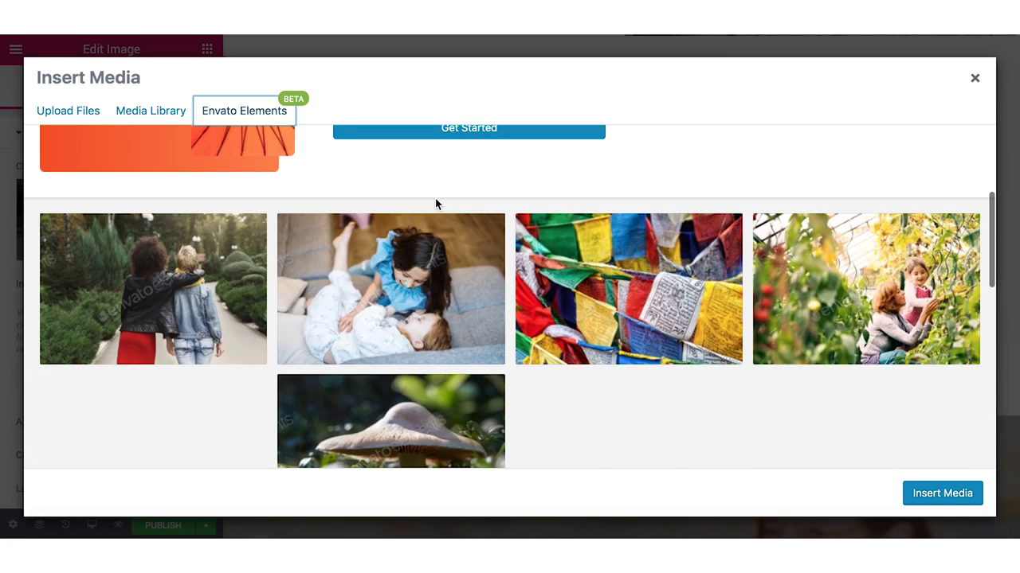
scroll(434, 204, "down", 2)
left_click(208, 239)
scroll(820, 365, "down", 1)
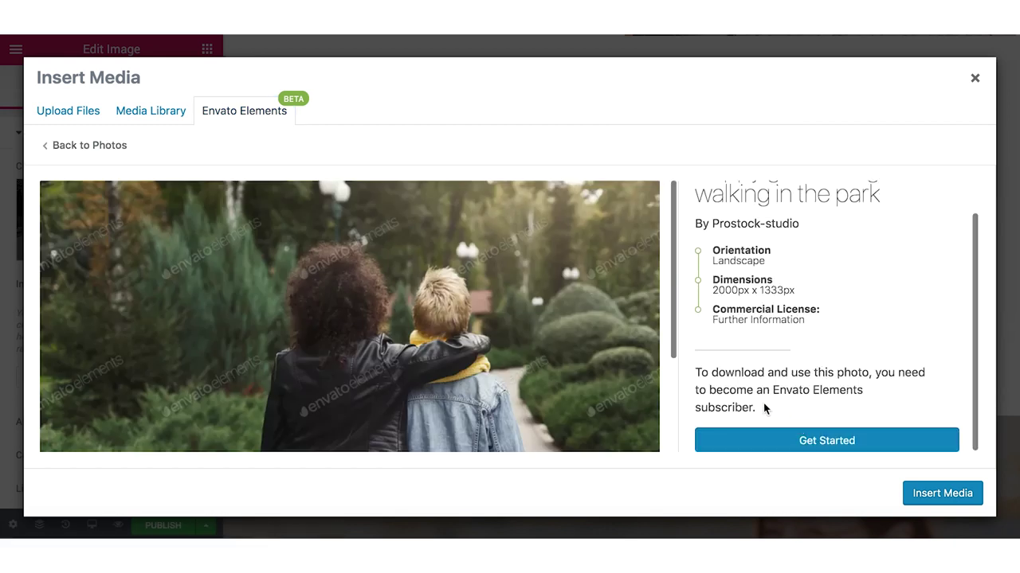
- Start connecting an Envato Elements subscription and review the sign-up page's benefits, monthly price and payment information
left_click(817, 442)
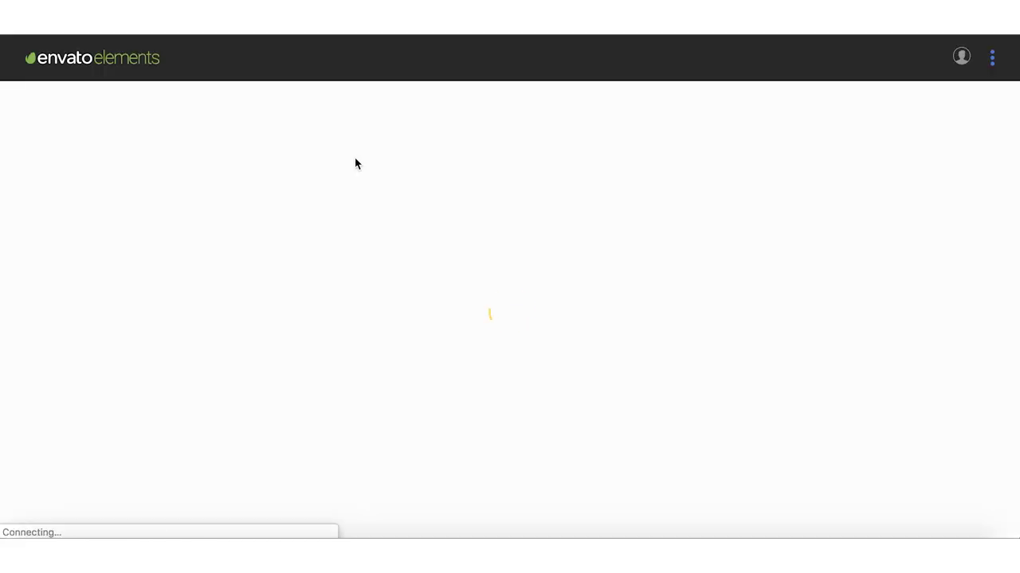
scroll(319, 161, "down", 2)
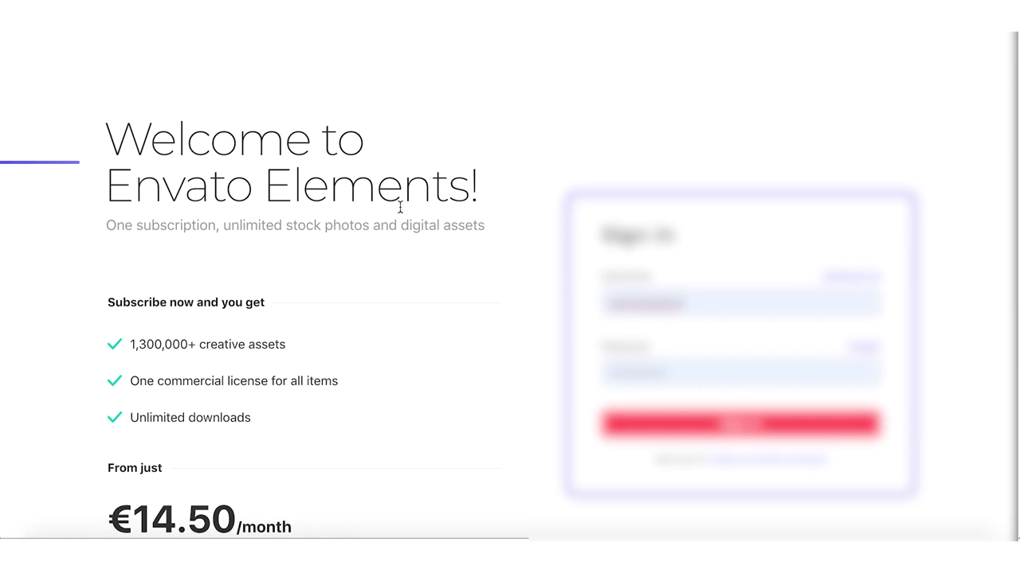
scroll(399, 208, "down", 3)
scroll(401, 212, "up", 2)
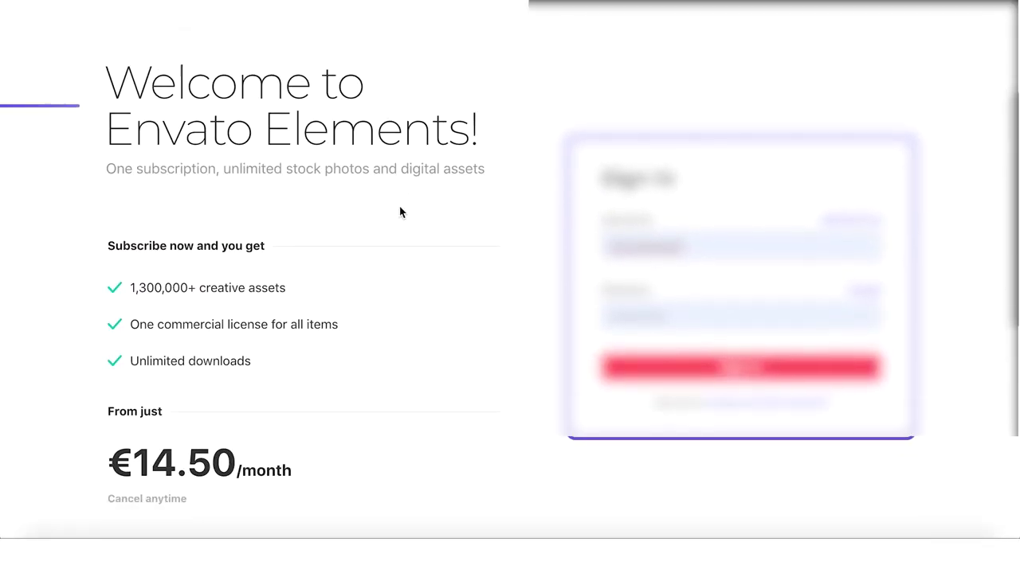
scroll(401, 212, "down", 3)
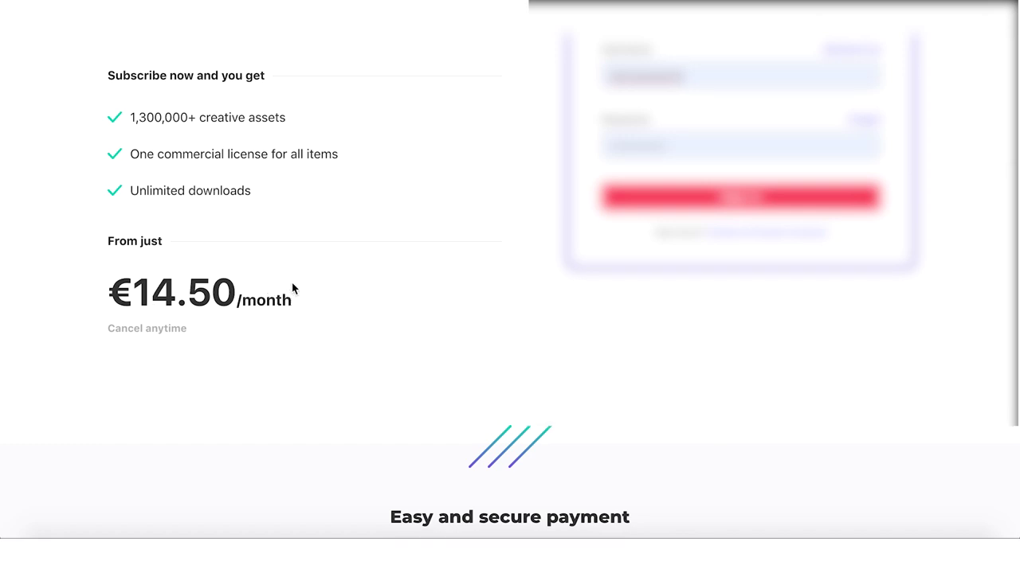
scroll(292, 295, "down", 1)
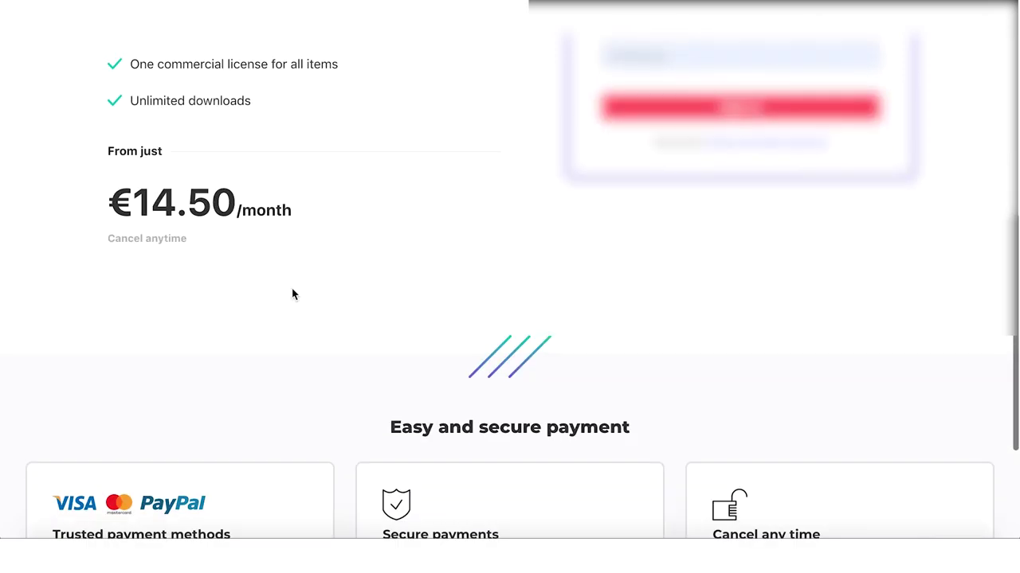
scroll(292, 295, "down", 1)
scroll(293, 293, "up", 6)
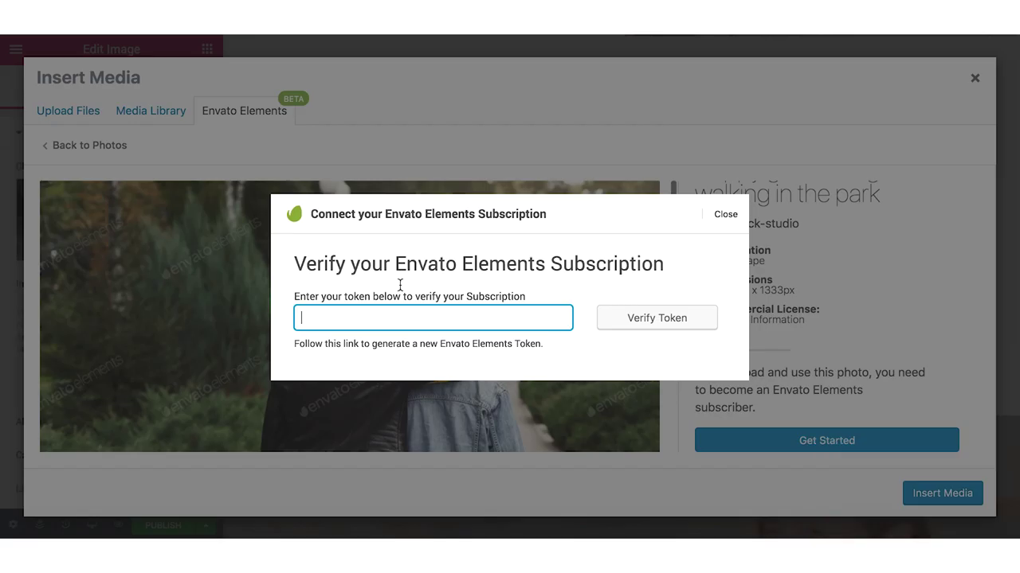
- Dismiss the subscription token and feedback dialogs and close the media chooser without replacing the pool image
left_click(723, 214)
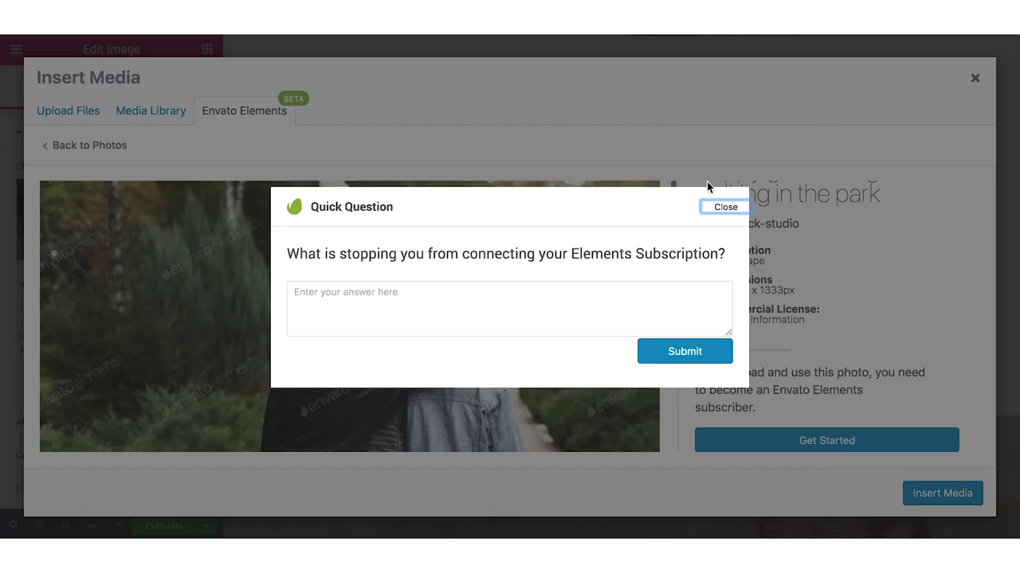
left_click(722, 209)
left_click(974, 77)
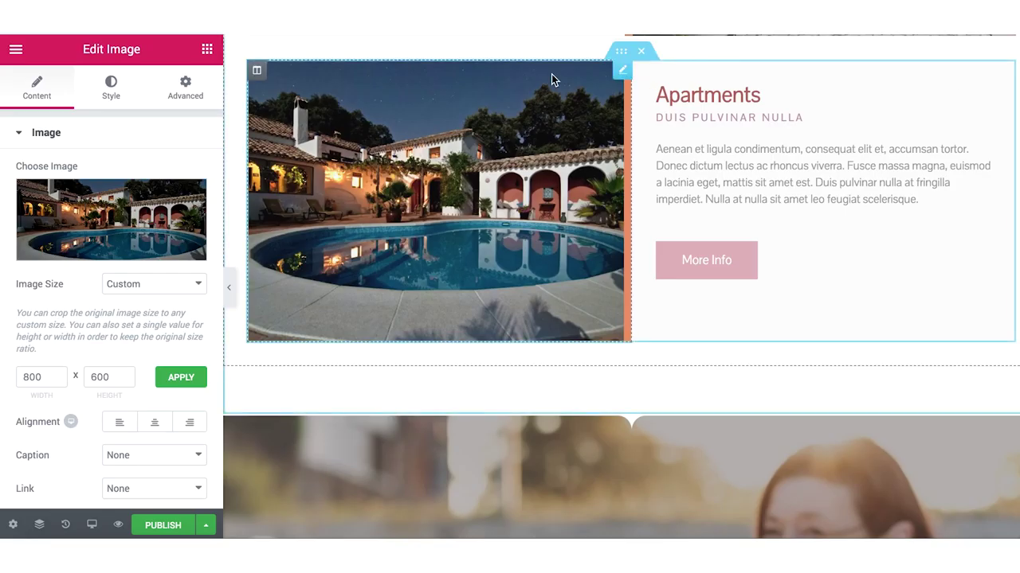
- Return to the widget list, look through the Basic widgets, and review the page's hero and What We Offer sections
left_click(16, 49)
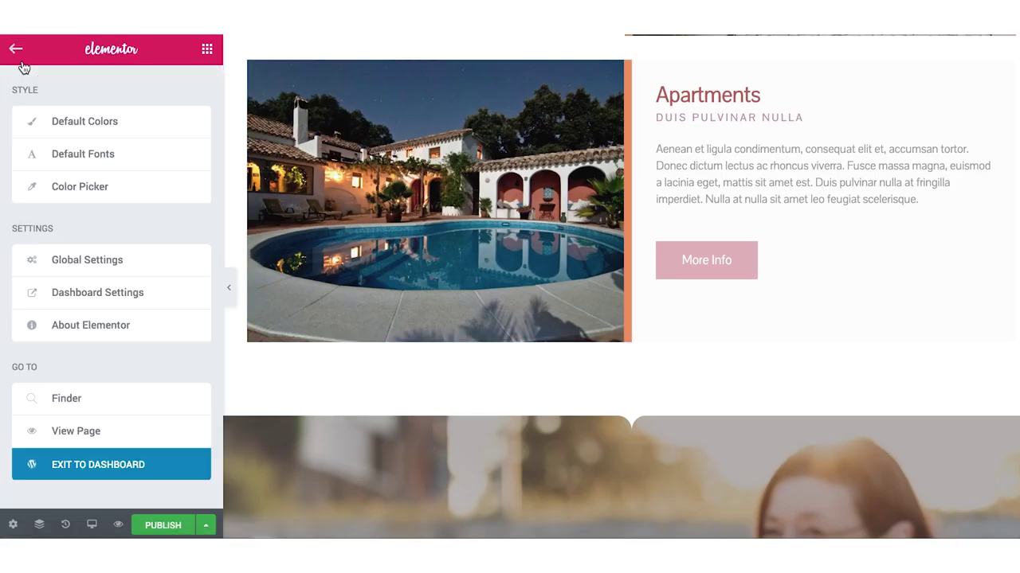
left_click(16, 51)
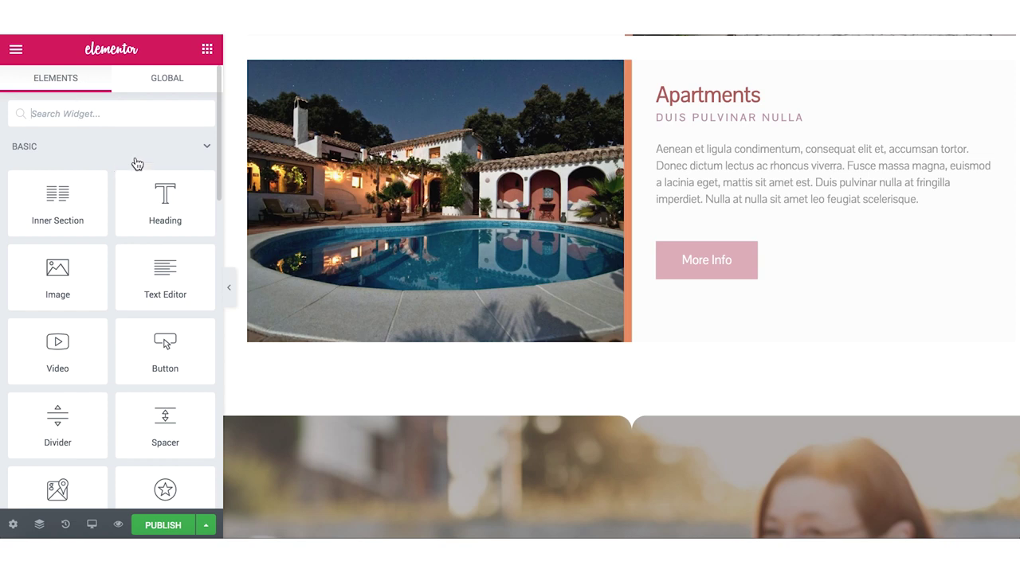
scroll(137, 164, "down", 3)
scroll(401, 231, "up", 1)
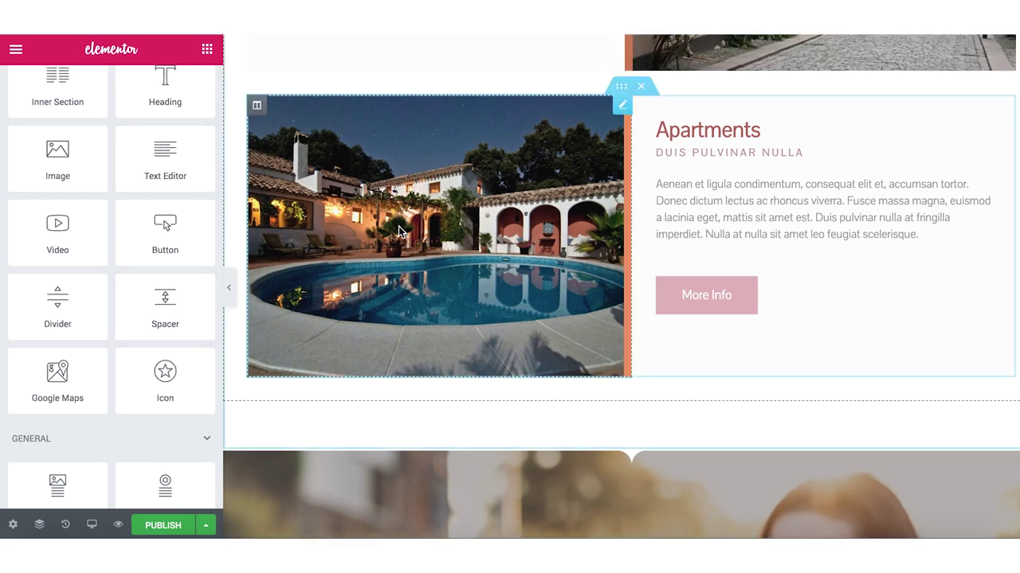
scroll(401, 231, "up", 15)
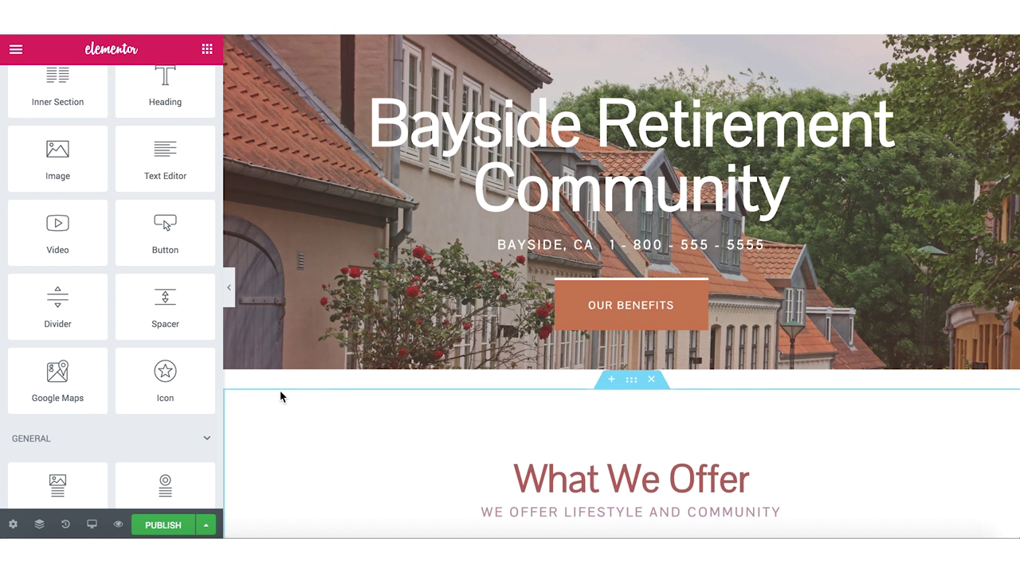
scroll(280, 396, "down", 2)
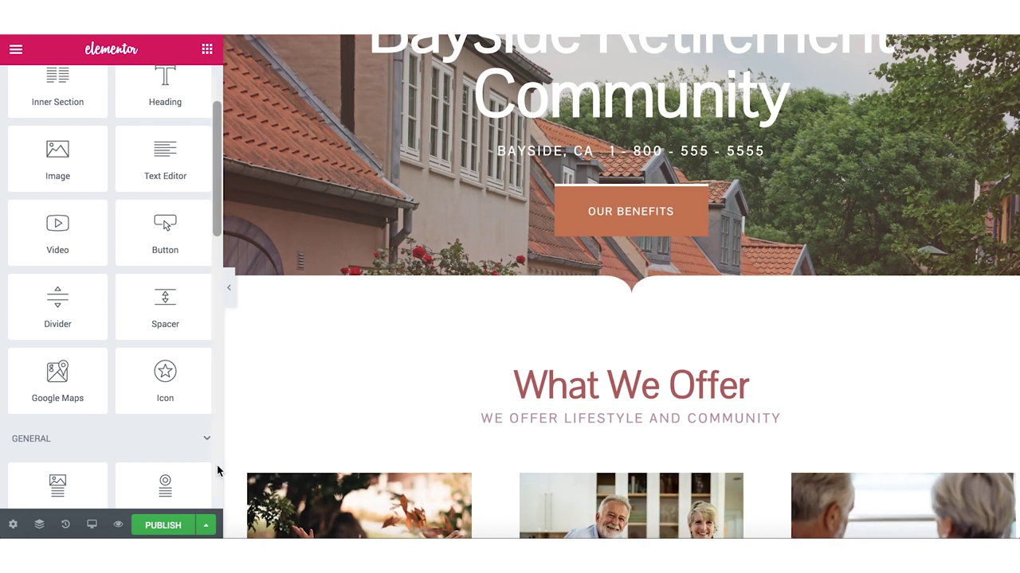